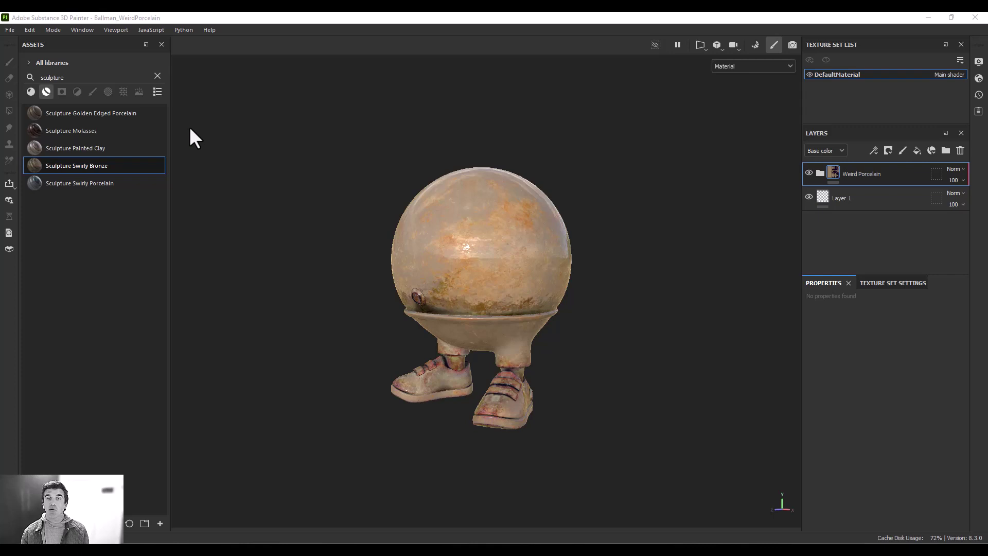
Clear the 'sculpture' Assets search, then orbit the viewport to inspect the Ballman.
left_click(158, 76)
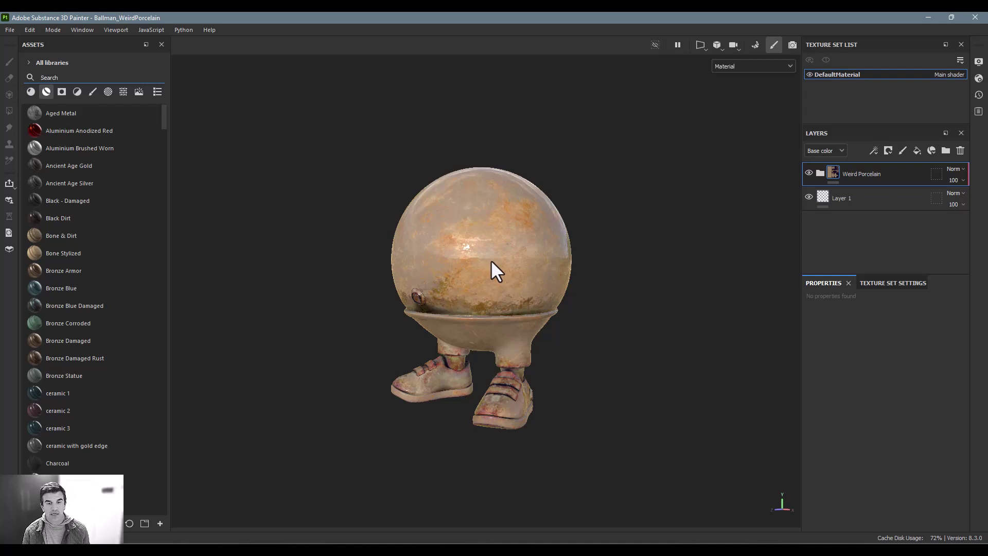
right_click_drag(489, 260, 573, 281, "shift")
mouse_move(572, 280)
left_mouse_down("alt")
mouse_move(514, 290)
mouse_move(607, 287)
mouse_move(628, 264)
mouse_move(566, 275)
left_mouse_up("alt")
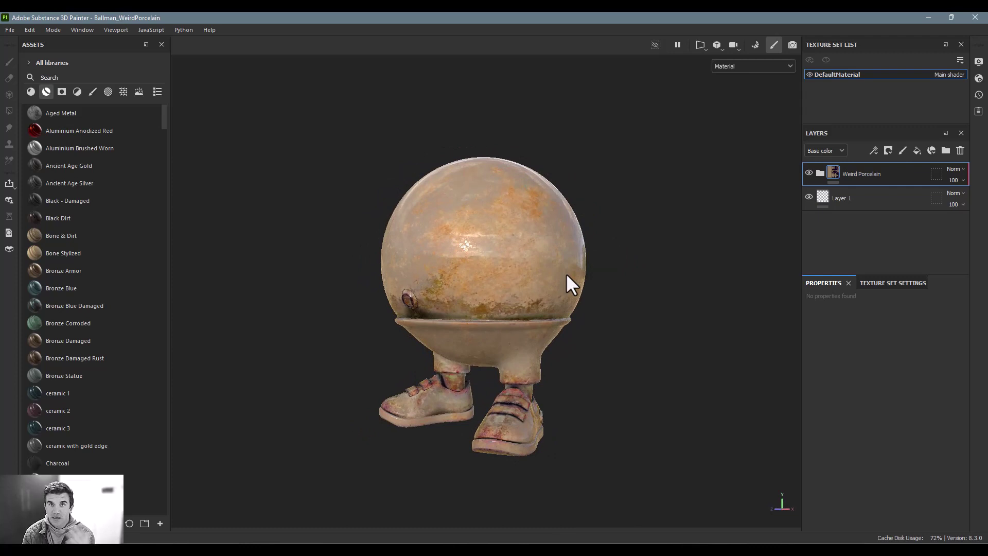
Send the Ballman model to Substance 3D Stager from the File > Send to menu.
left_click(11, 32)
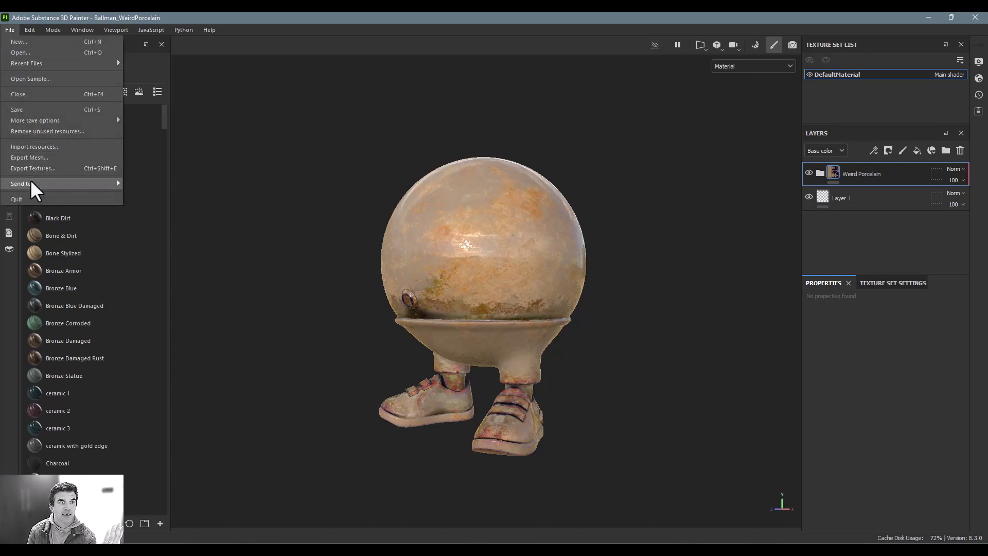
mouse_move(31, 184)
left_click(208, 197)
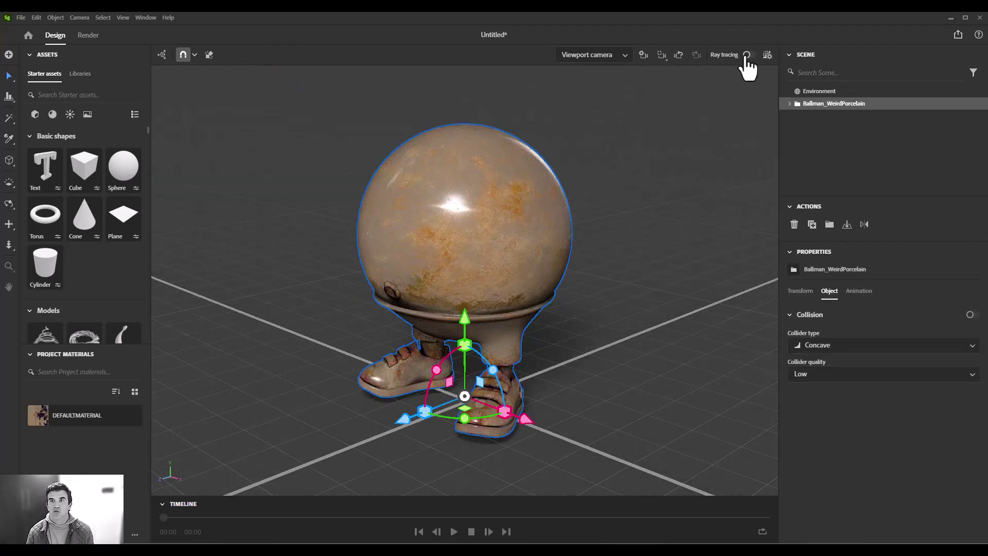
Enable ray tracing in Stager, rotate the lighting around the Ballman, then close Stager.
left_click(747, 54)
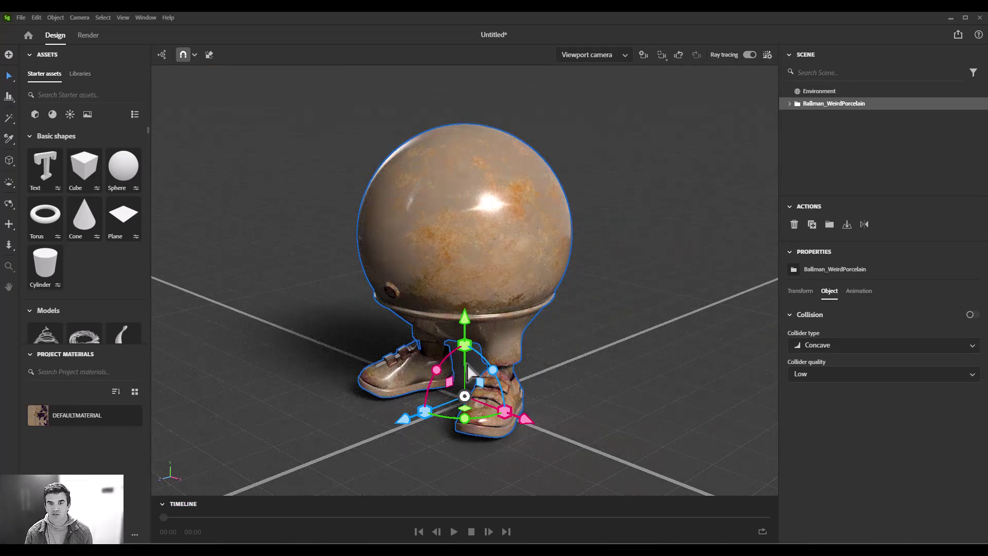
mouse_move(664, 302)
left_mouse_down()
mouse_move(575, 247)
mouse_move(569, 254)
mouse_move(654, 255)
mouse_move(490, 249)
mouse_move(603, 263)
left_mouse_up()
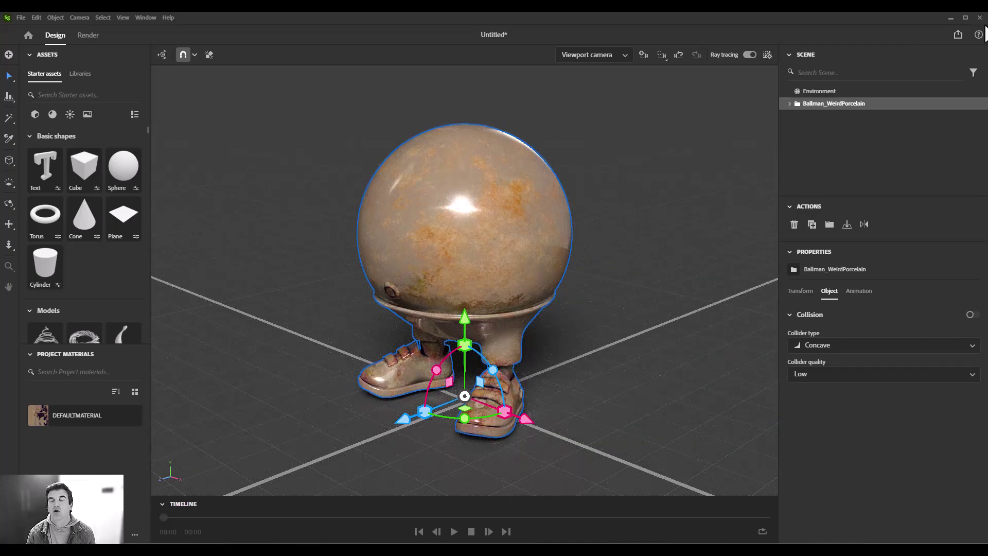
left_click(980, 17)
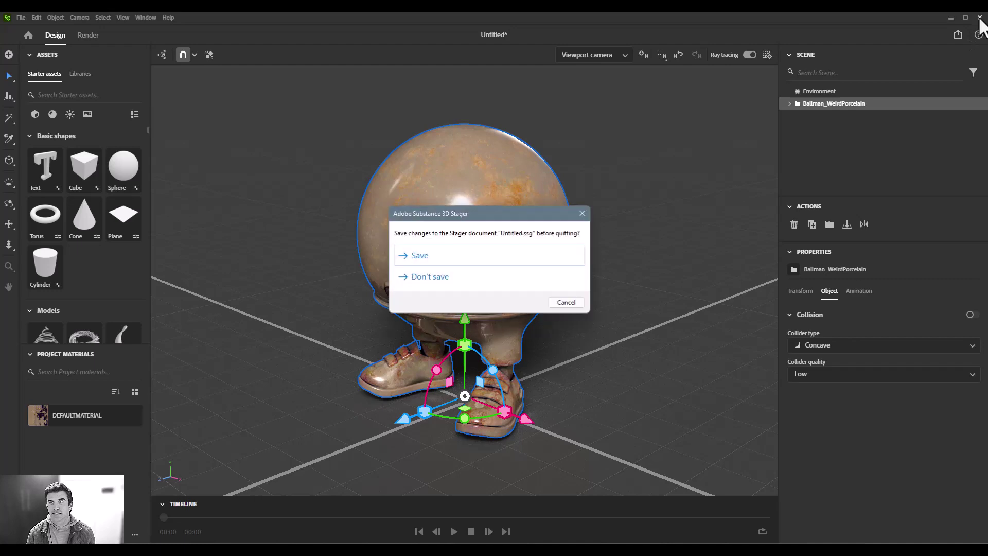
Discard the Stager scene, then open File > Export Textures for the Ballman in Painter.
left_click(471, 279)
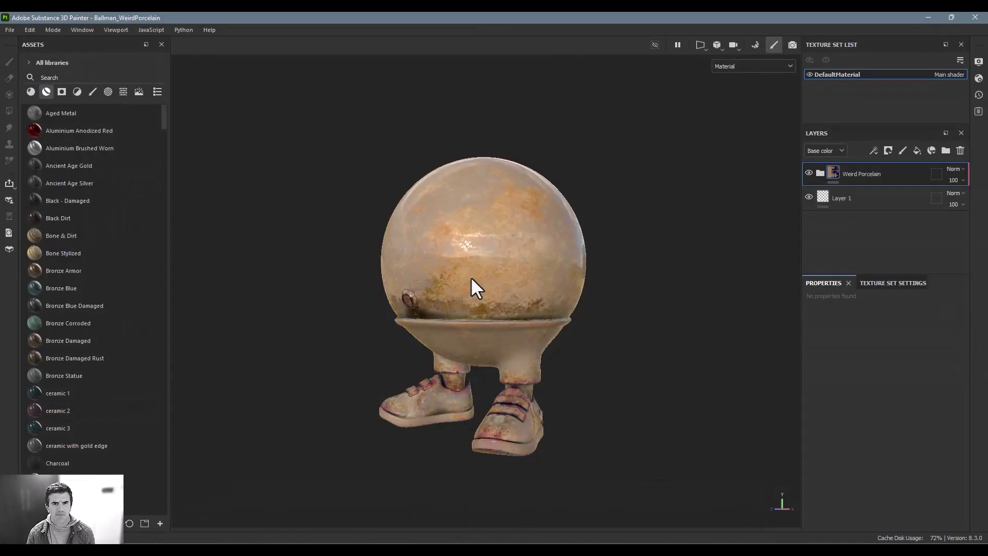
left_click_drag(551, 229, 559, 252, "alt")
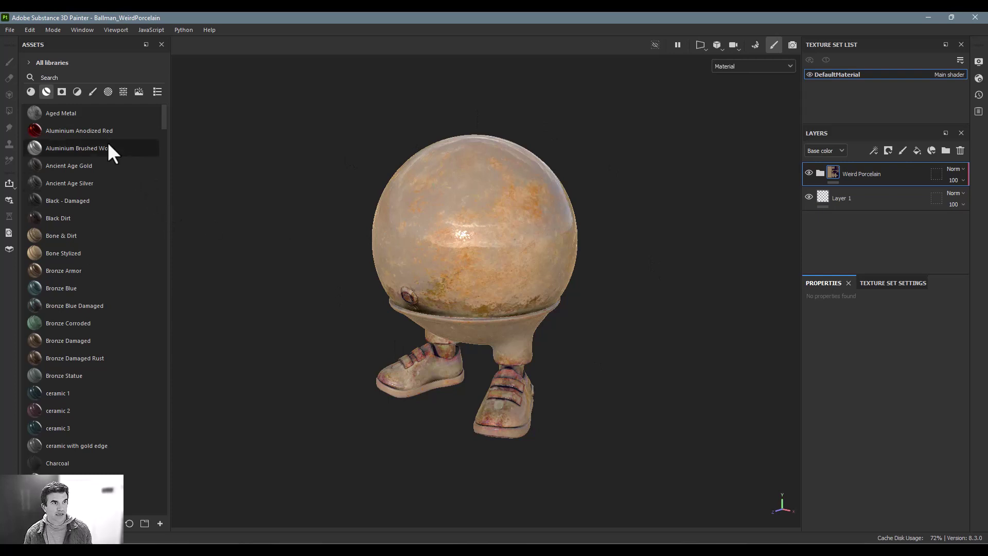
left_click(9, 30)
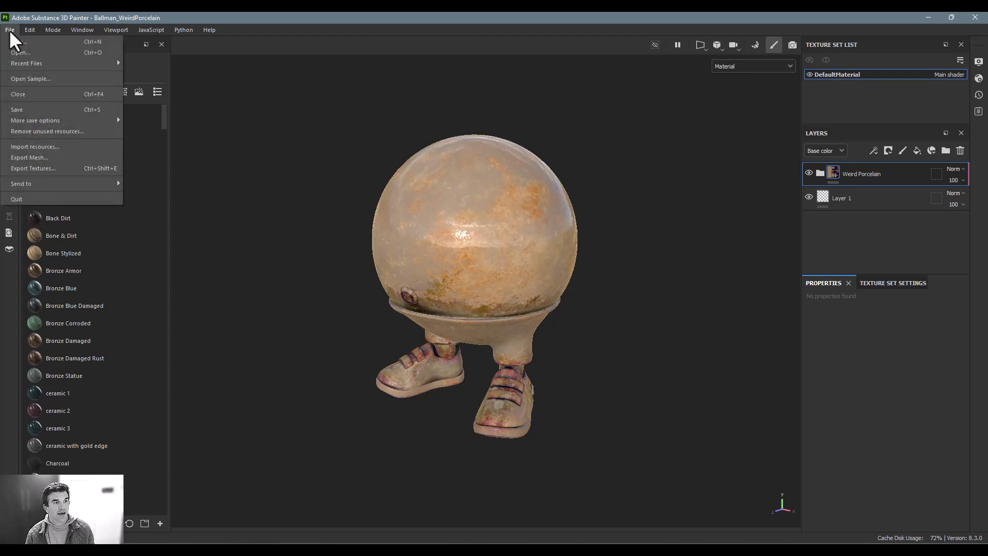
left_click(53, 167)
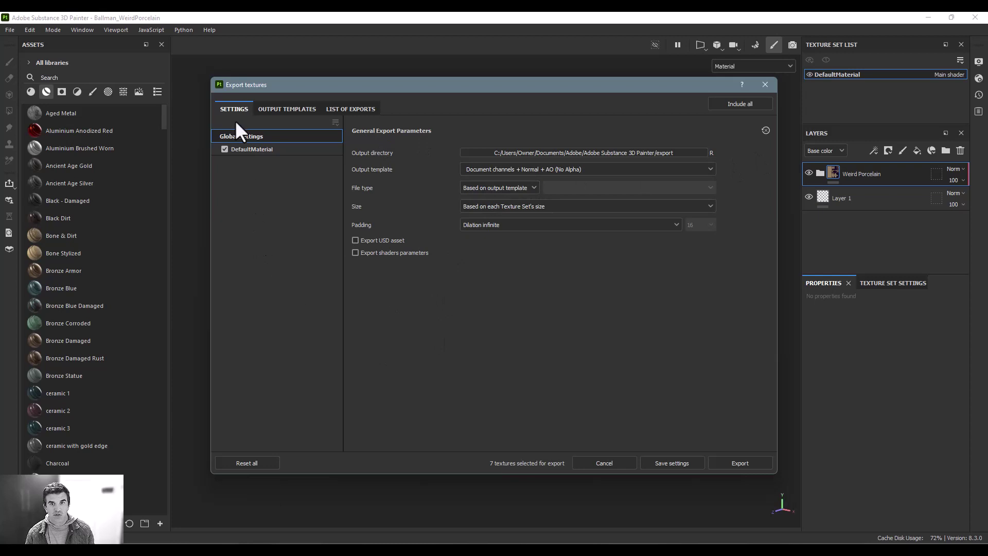
left_click(512, 171)
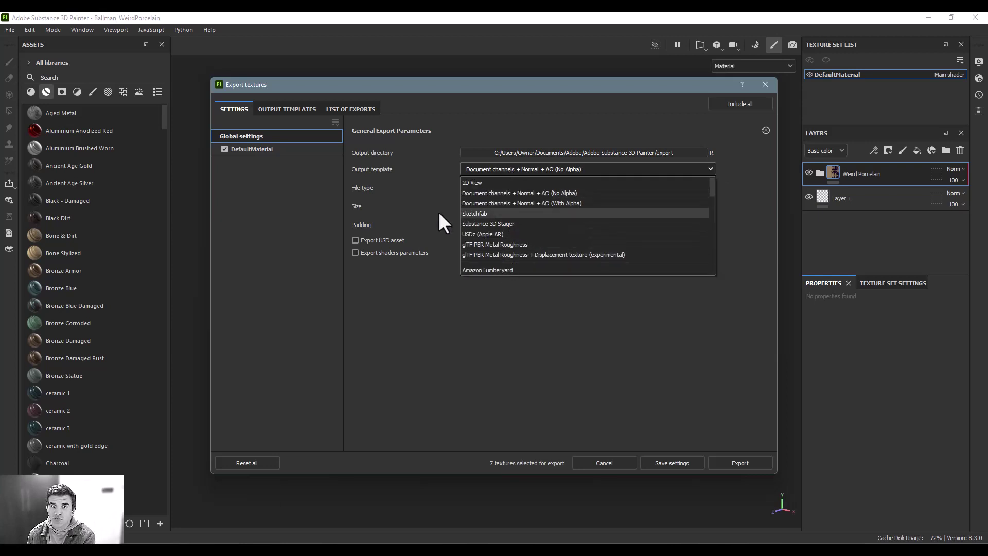
left_click(378, 188)
left_click(508, 190)
left_click(472, 318)
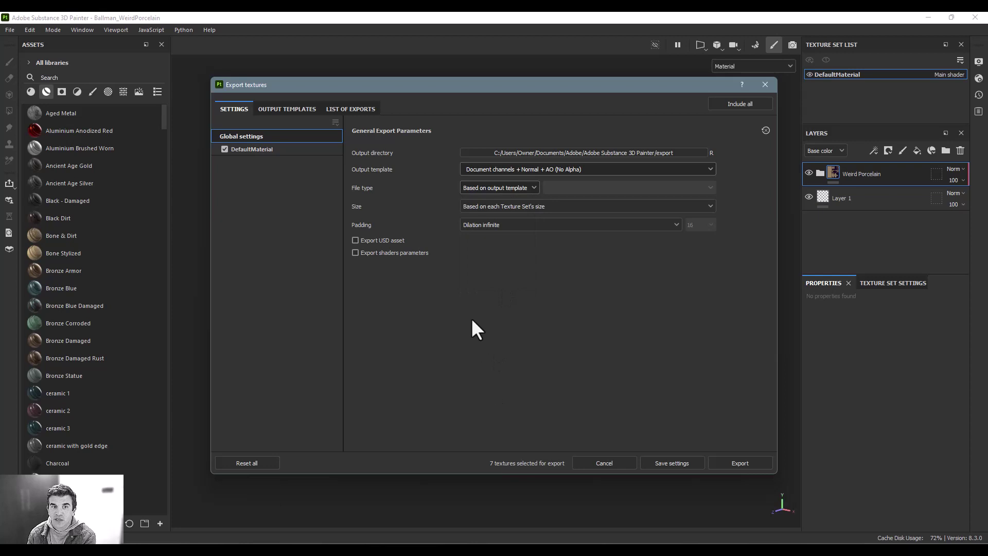
left_click(498, 205)
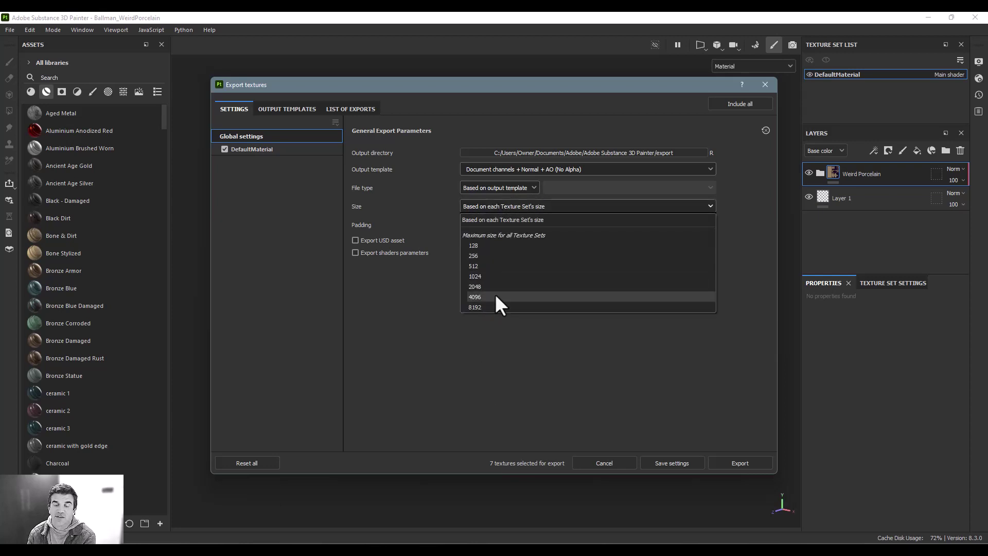
left_click(495, 297)
left_click(504, 212)
left_click(497, 220)
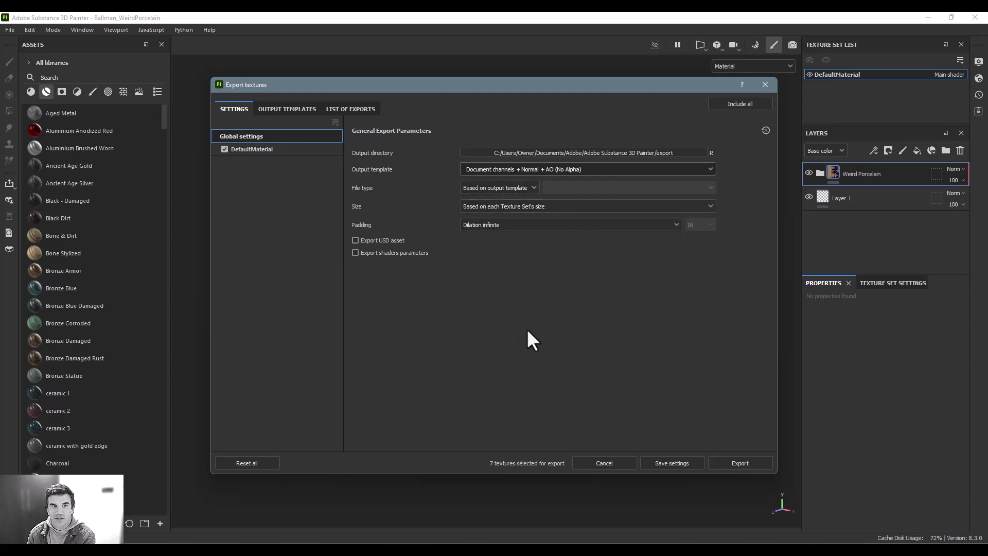
Compare the Arnold, Unity HDRP and Unreal Engine 4 SSS templates, then review the seven queued textures.
left_click(281, 110)
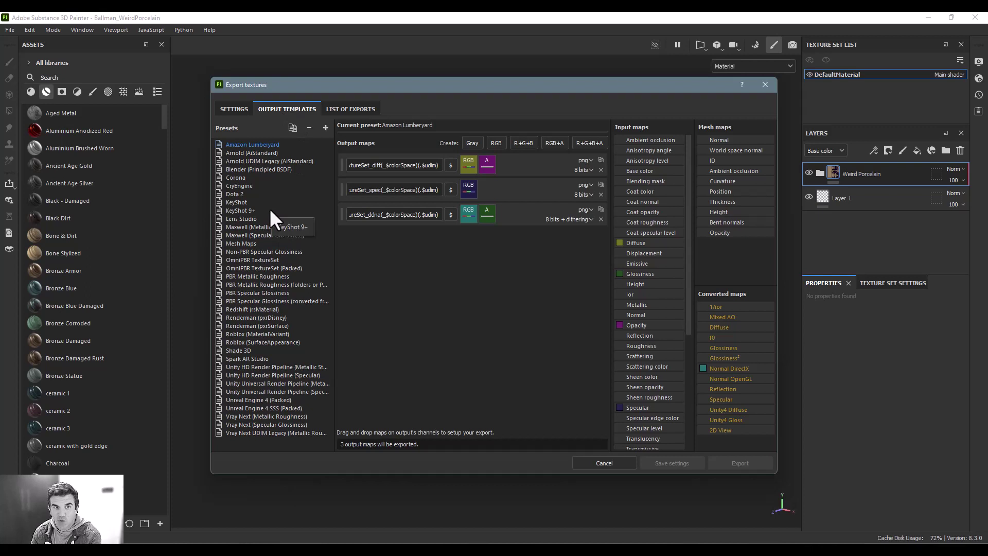
left_click(250, 153)
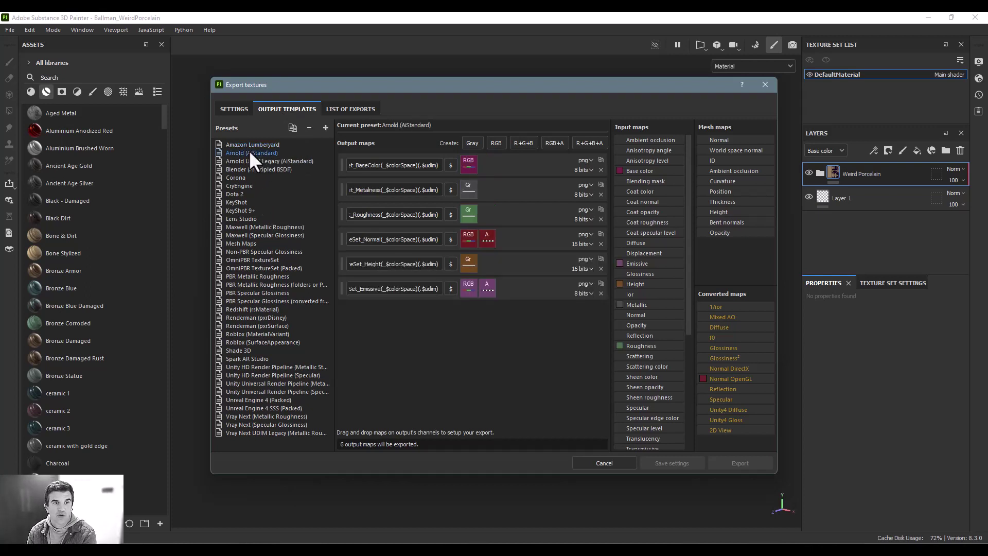
left_click(250, 367)
left_click(247, 408)
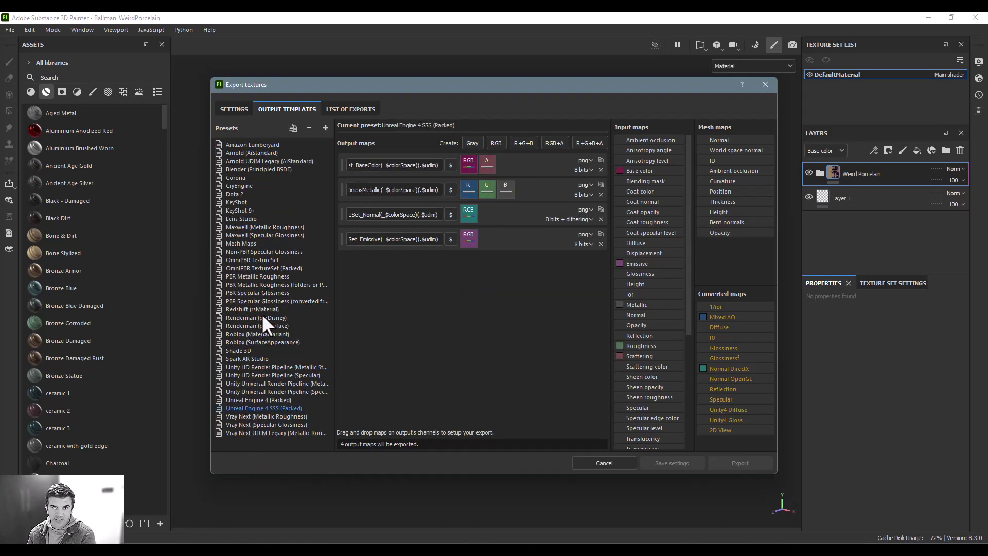
left_click(348, 109)
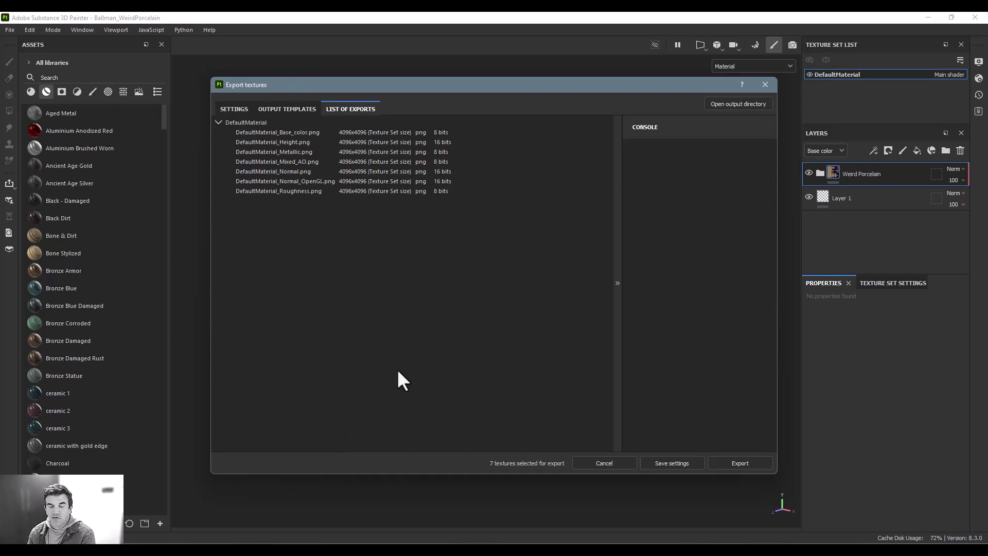
Review the Unity HDRP Metallic Standard, Amazon Lumberyard and Blender Principled BSDF presets, then return to Settings.
left_click(283, 108)
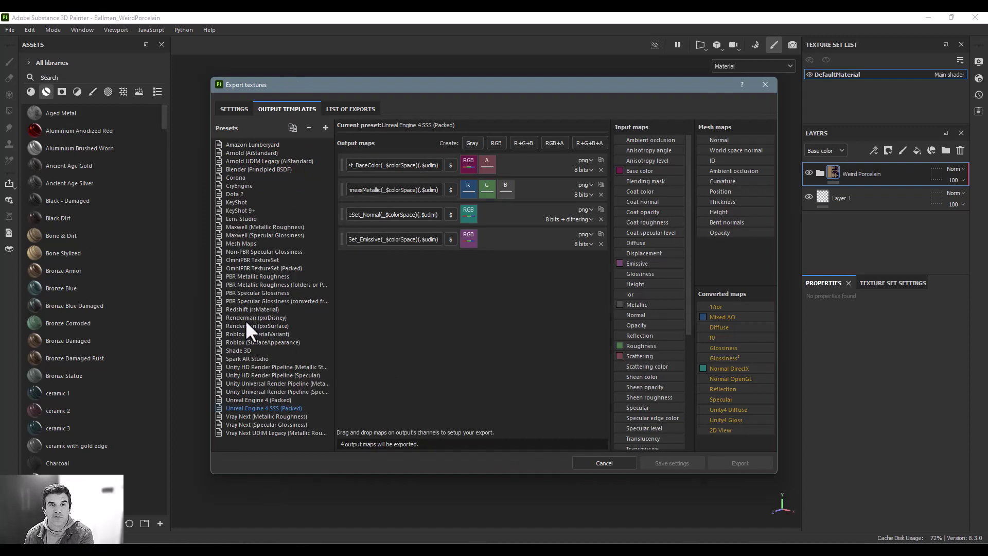
left_click(265, 367)
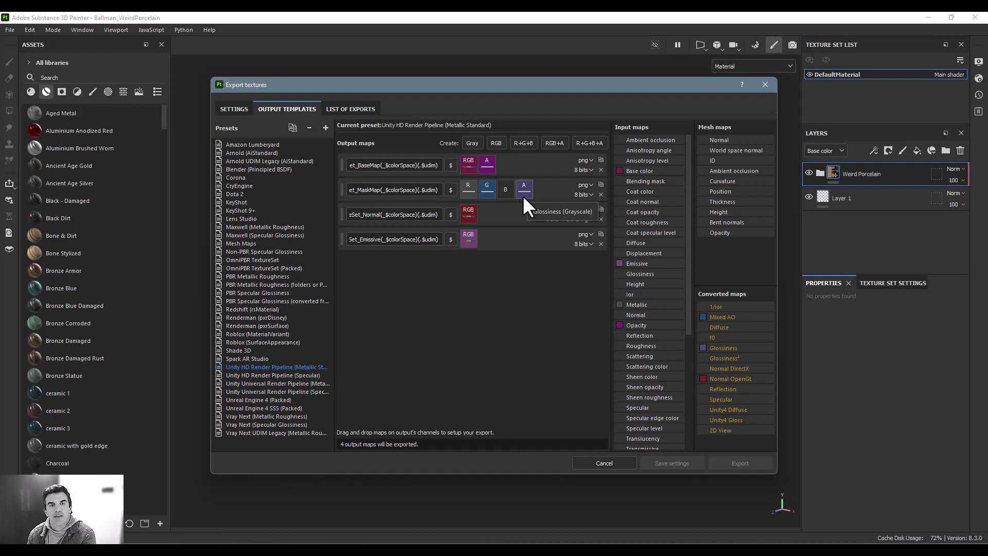
left_click(277, 145)
left_click(254, 169)
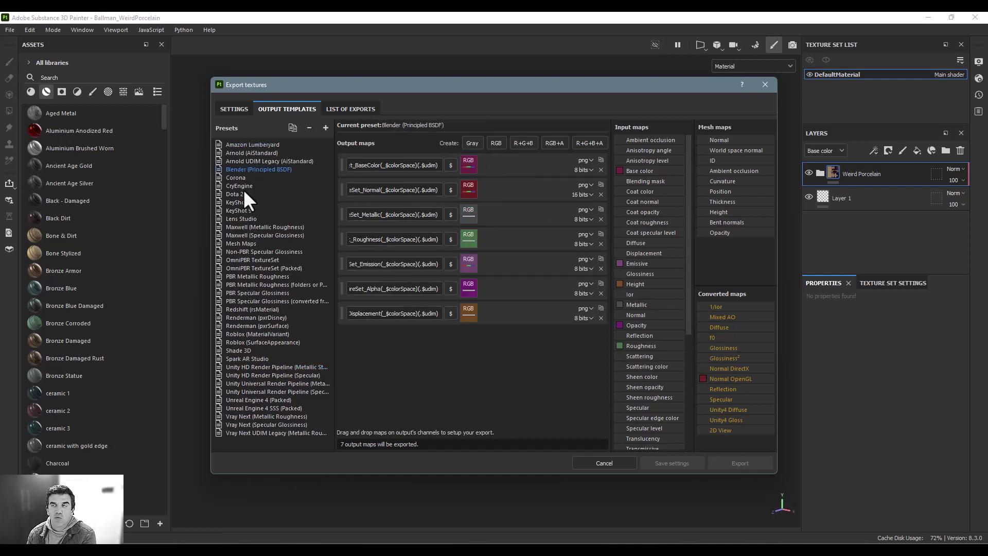
left_click(234, 109)
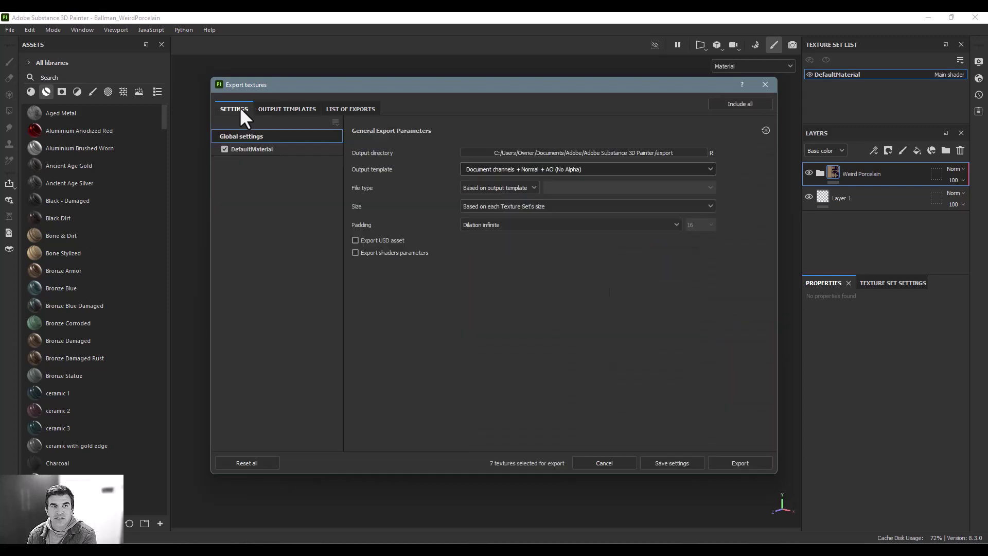
Browse the output template list, leaving KeyShot selected as the template.
left_click(522, 169)
scroll(531, 258, "up", 5)
left_click(505, 227)
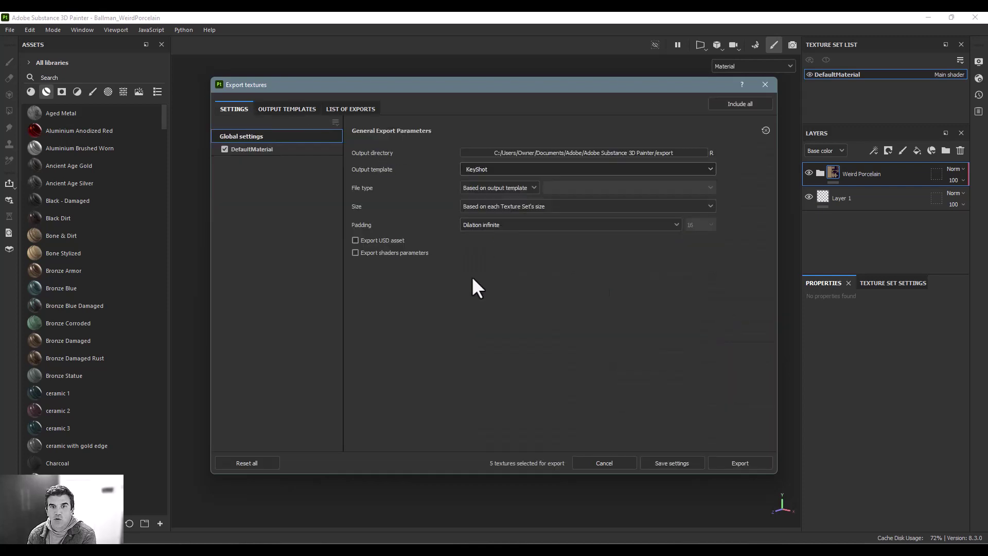
left_click(499, 168)
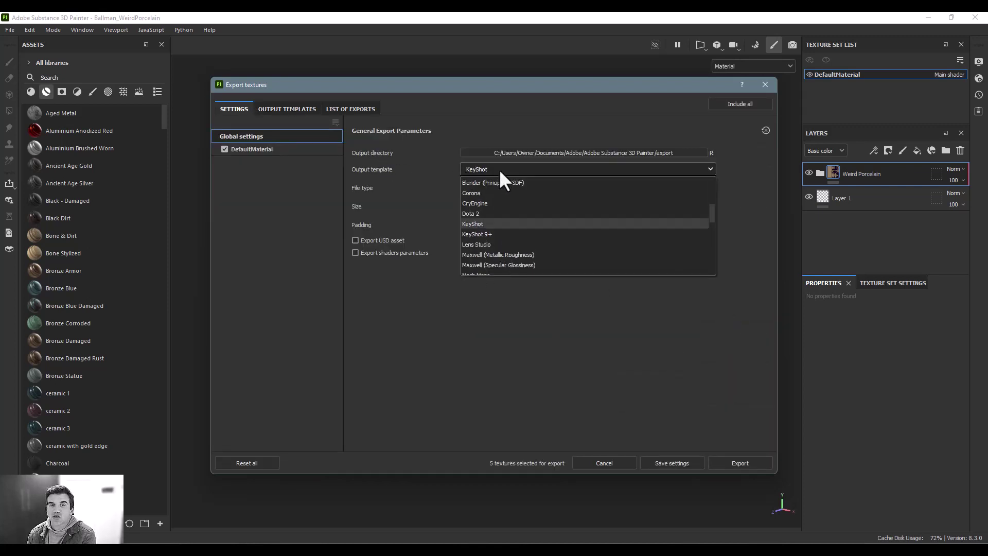
scroll(493, 230, "down", 5)
scroll(493, 239, "down", 1)
scroll(490, 239, "up", 1)
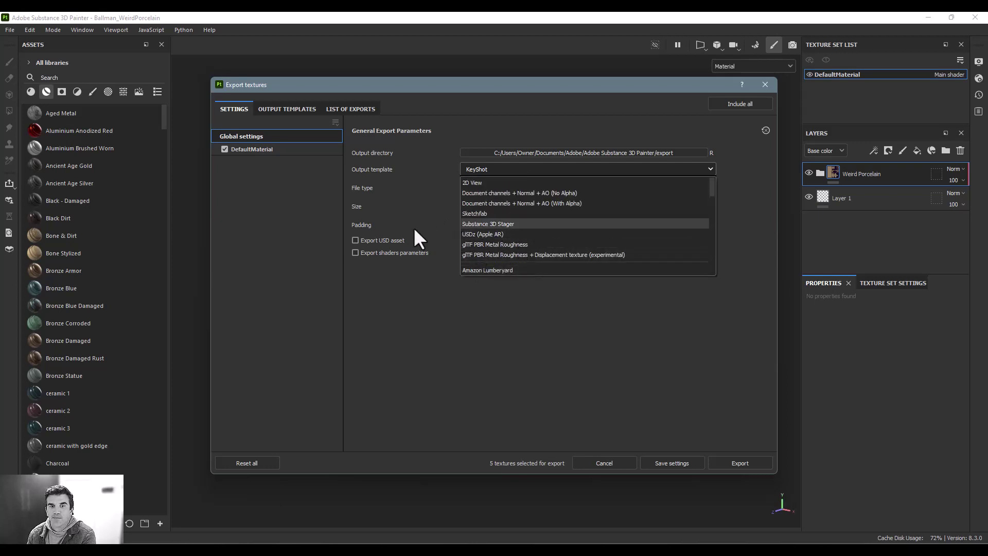
scroll(547, 235, "down", 1)
scroll(545, 232, "up", 1)
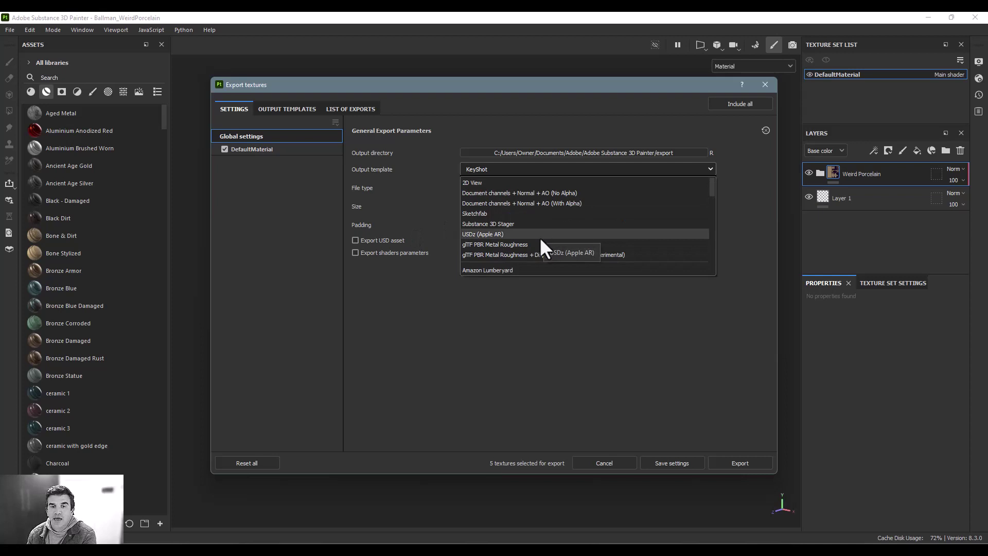
left_click(437, 222)
left_click(484, 169)
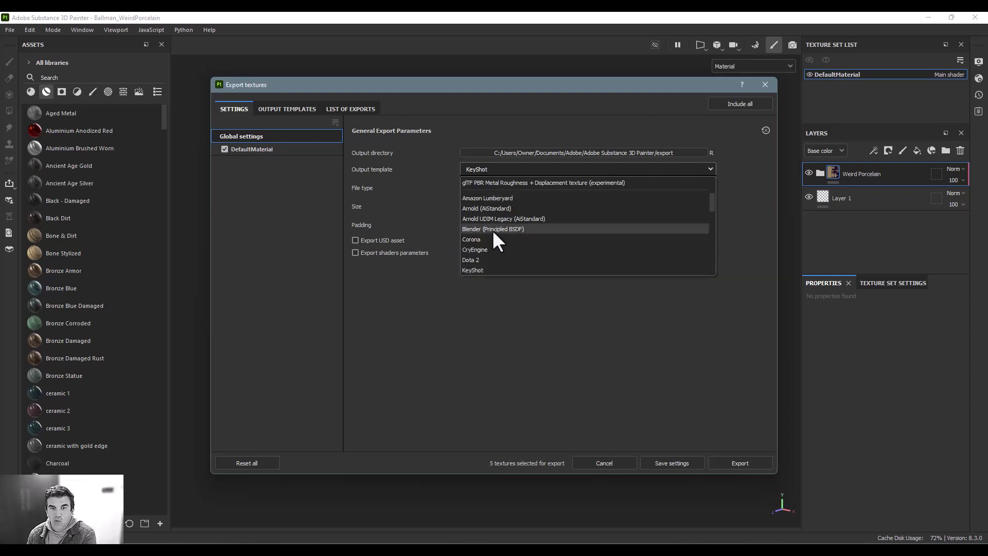
scroll(497, 237, "down", 4)
left_click(397, 286)
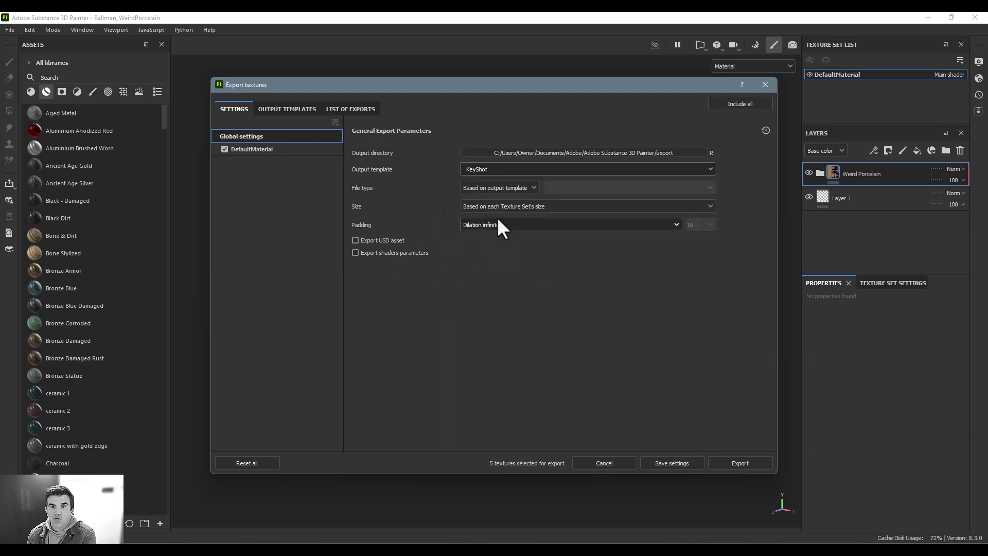
Cancel and reopen Export Textures, then set the export file type to sbsar.
left_click(604, 462)
left_click(8, 30)
left_click(36, 151)
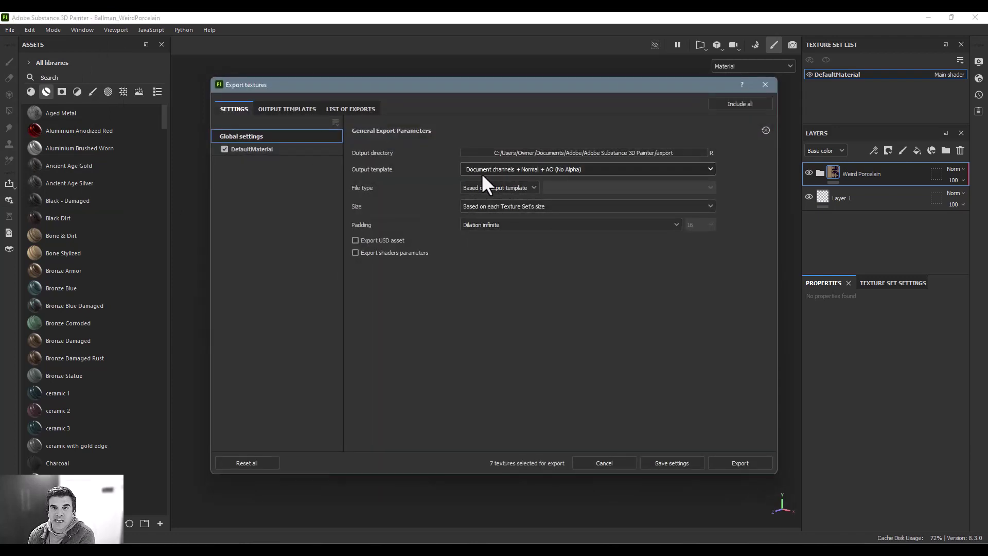
left_click(489, 187)
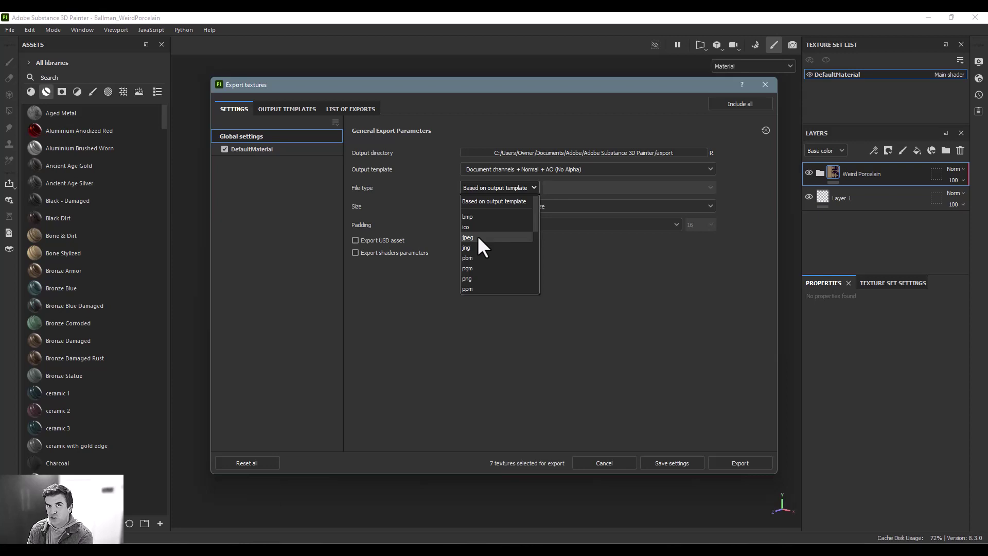
scroll(478, 242, "down", 5)
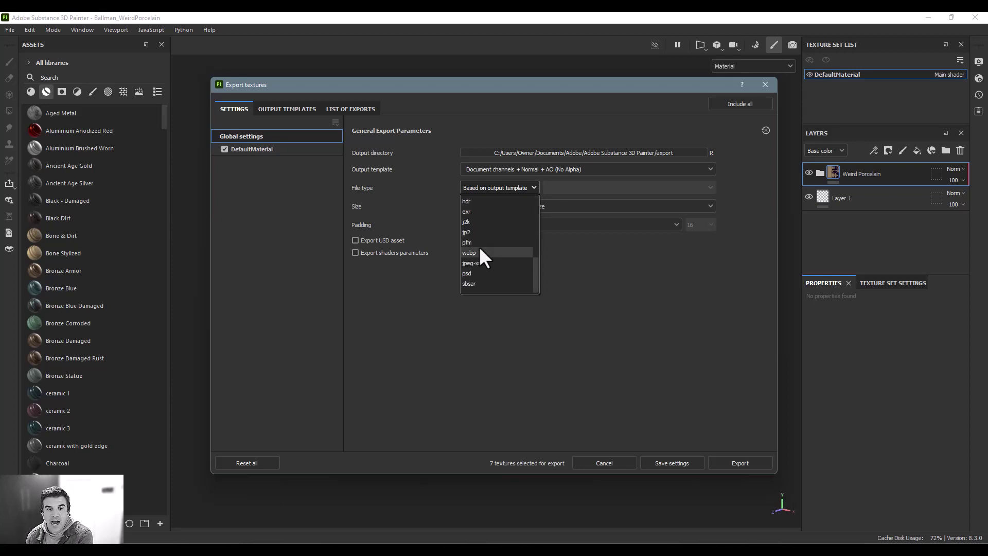
left_click(477, 283)
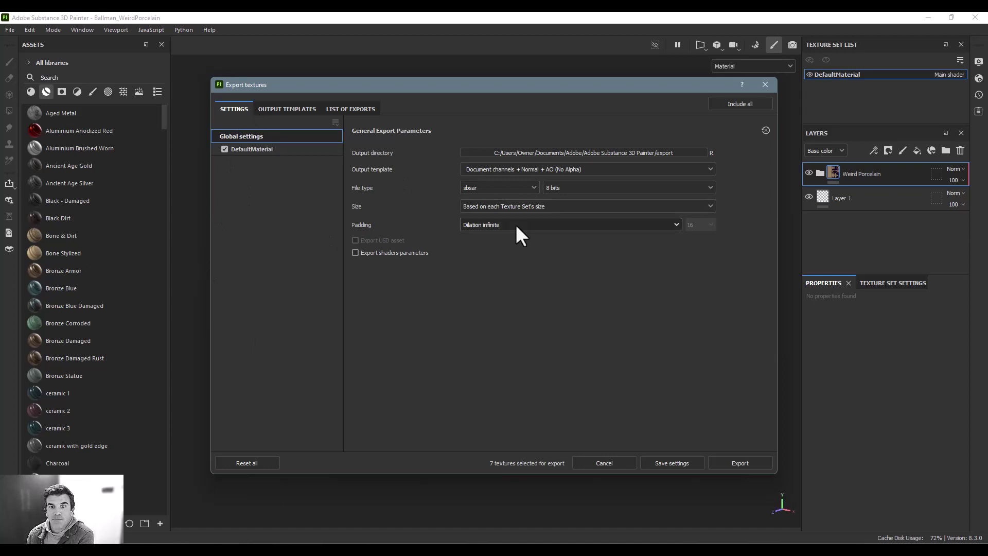
Set the output directory to the Desktop and export BallMan_high_DefaultMaterial.sbsar.
left_click(683, 150)
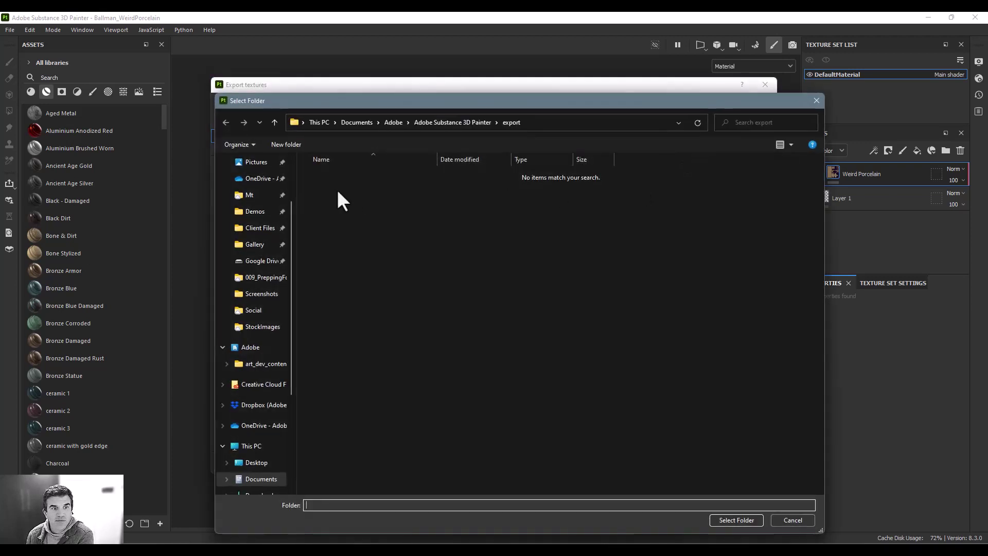
left_click(257, 182)
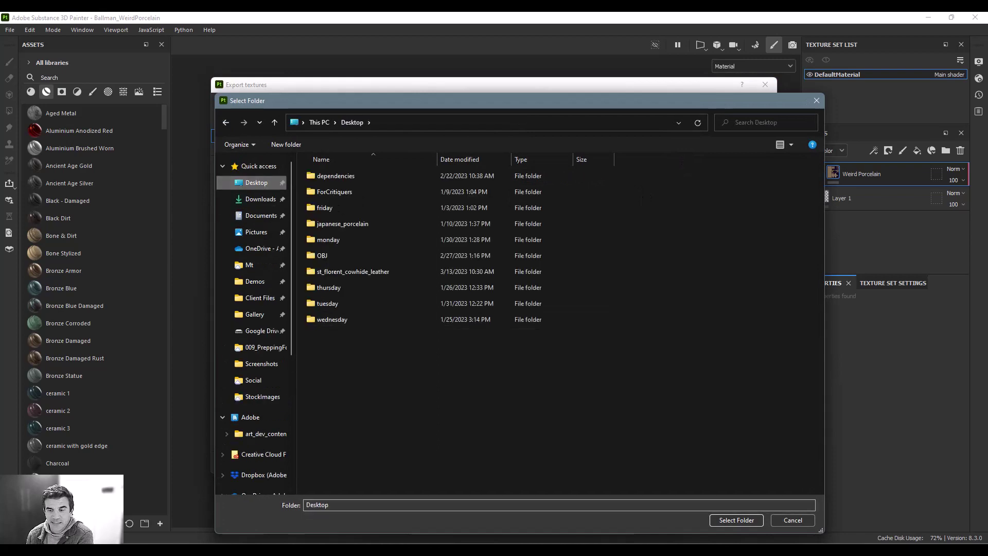
left_click(735, 520)
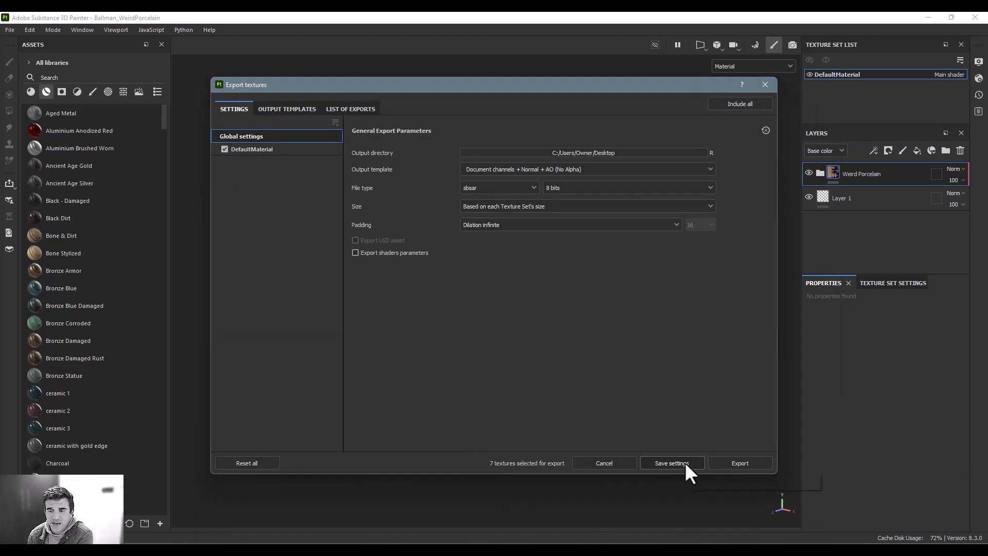
left_click(742, 460)
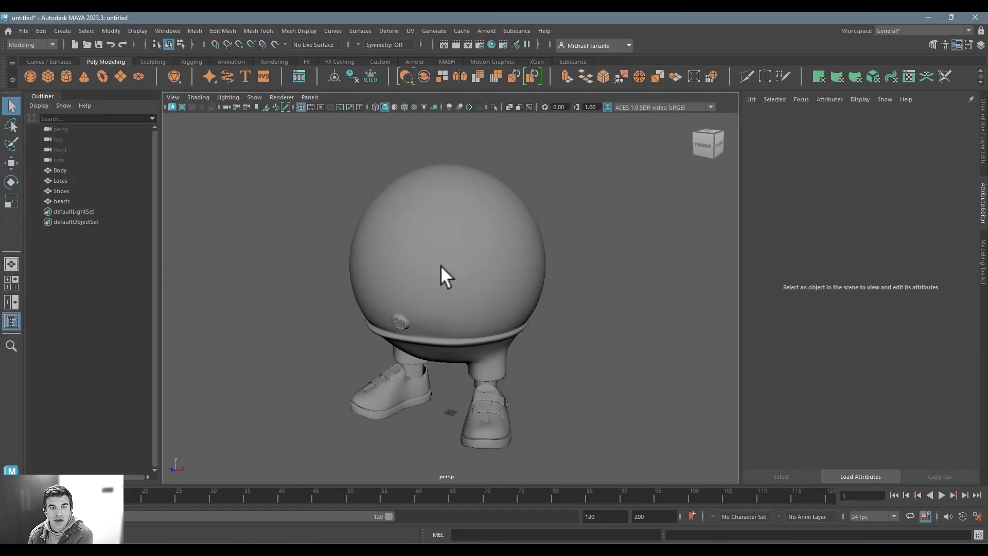
Select the Ballman's body, laces, shoes and hearts meshes, then open Hypershade maximized.
left_click_drag(283, 162, 626, 473)
left_click(166, 31)
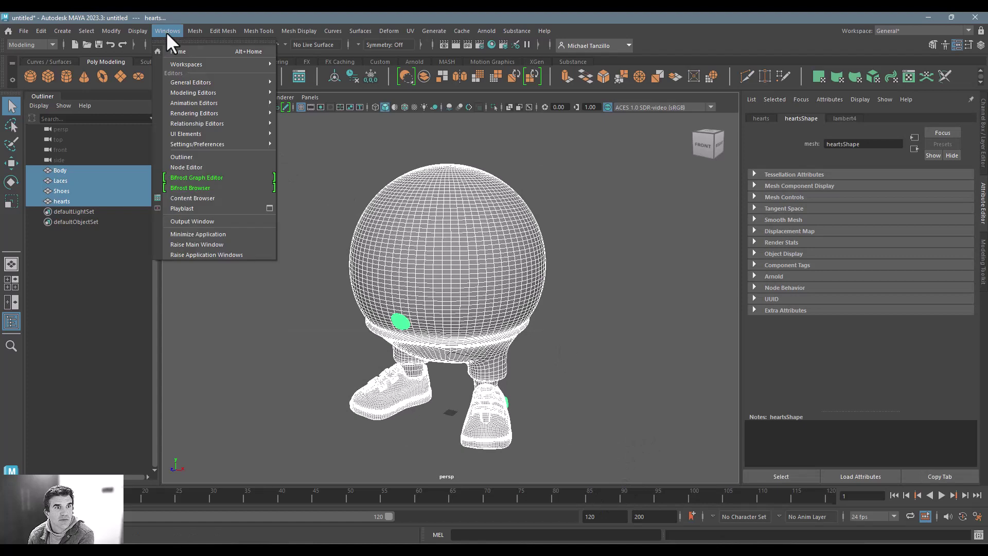
mouse_move(202, 110)
left_click(313, 135)
left_click_drag(927, 202, 267, 100)
double_click(367, 100)
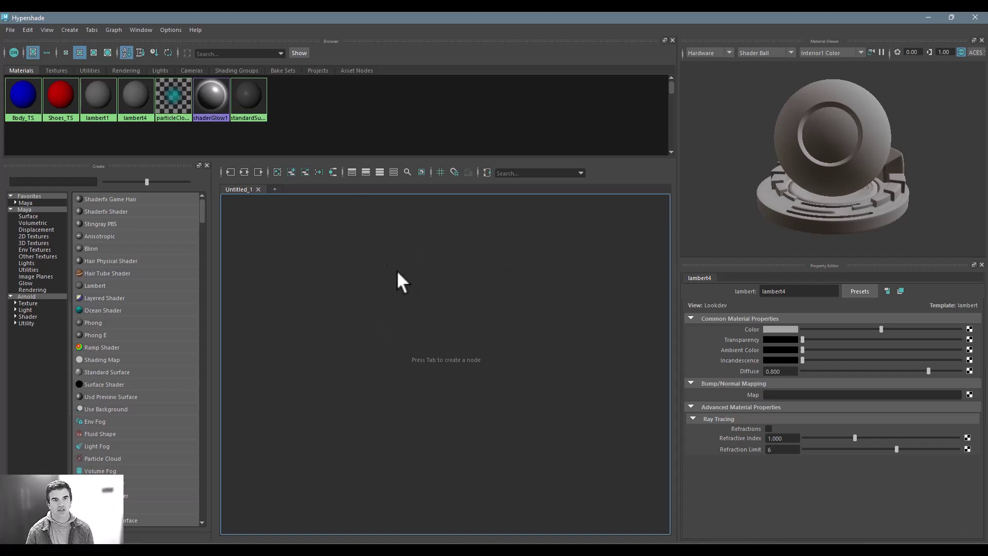
Create a substanceNode [Texture] with its place2dTexture in the graph and move them up-left.
left_click(346, 296)
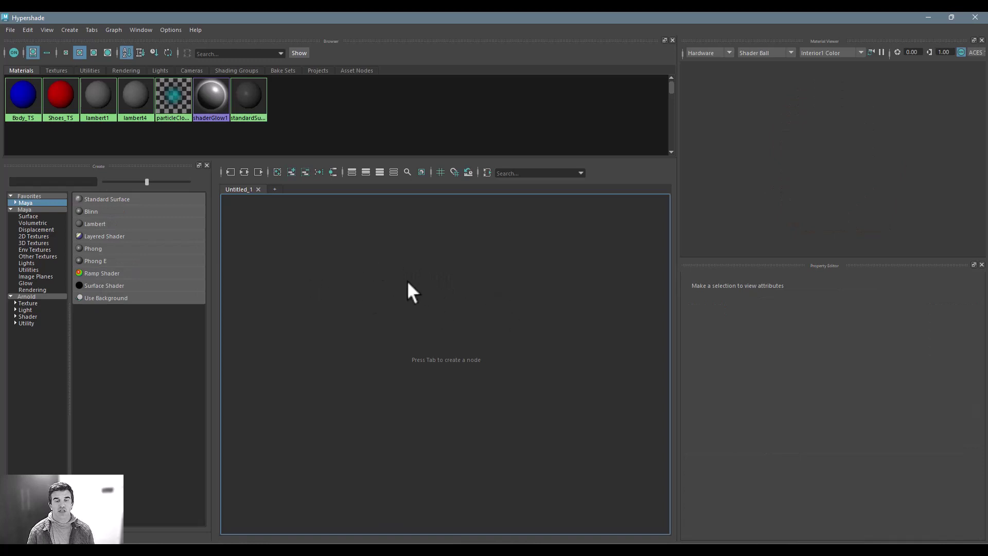
key("Tab")
type("subst")
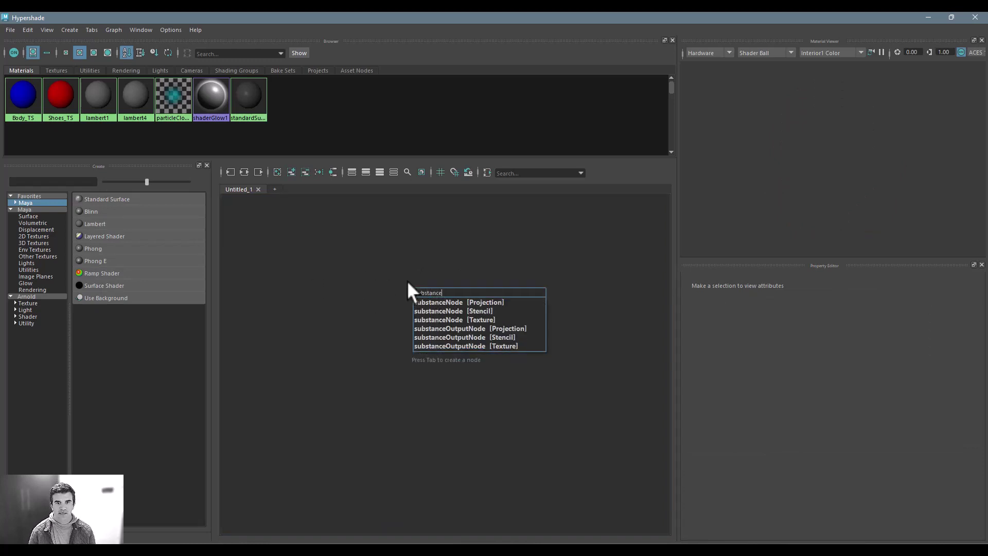
type("ance")
left_click(461, 320)
left_click_drag(321, 221, 651, 430)
left_click_drag(556, 353, 468, 336)
Load BallMan_high_DefaultMaterial.sbsar from the Desktop into substanceNode1.
left_click(557, 363)
left_click(463, 315)
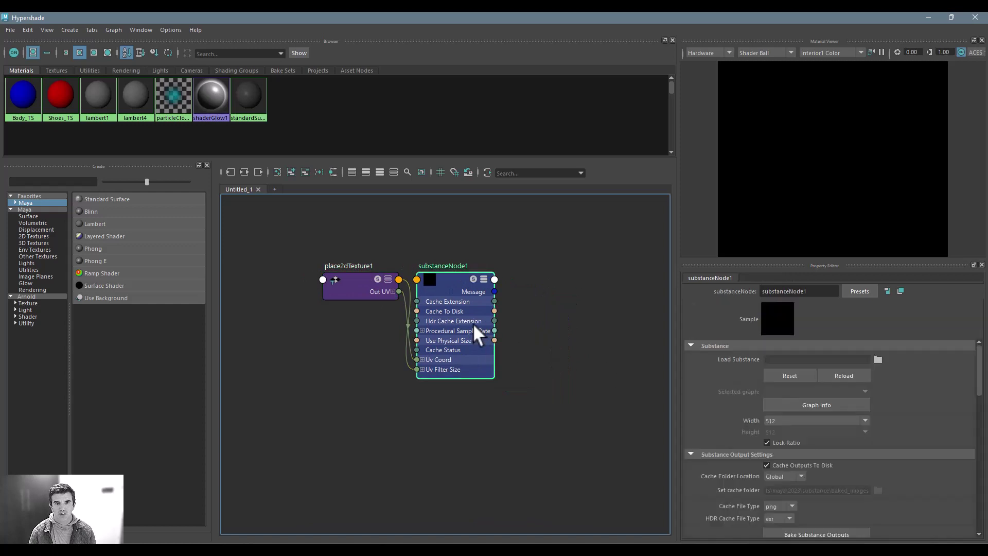
left_click(875, 358)
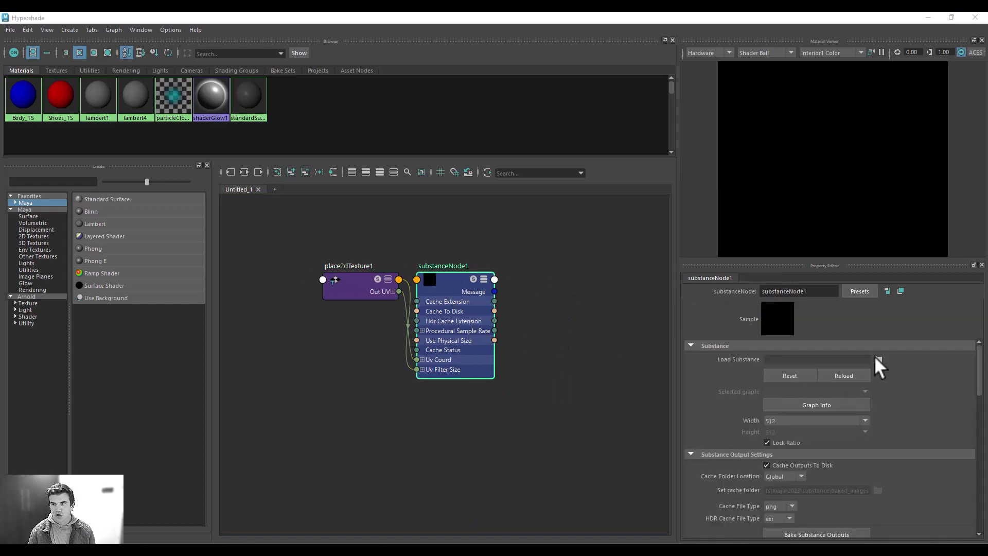
left_click(158, 174)
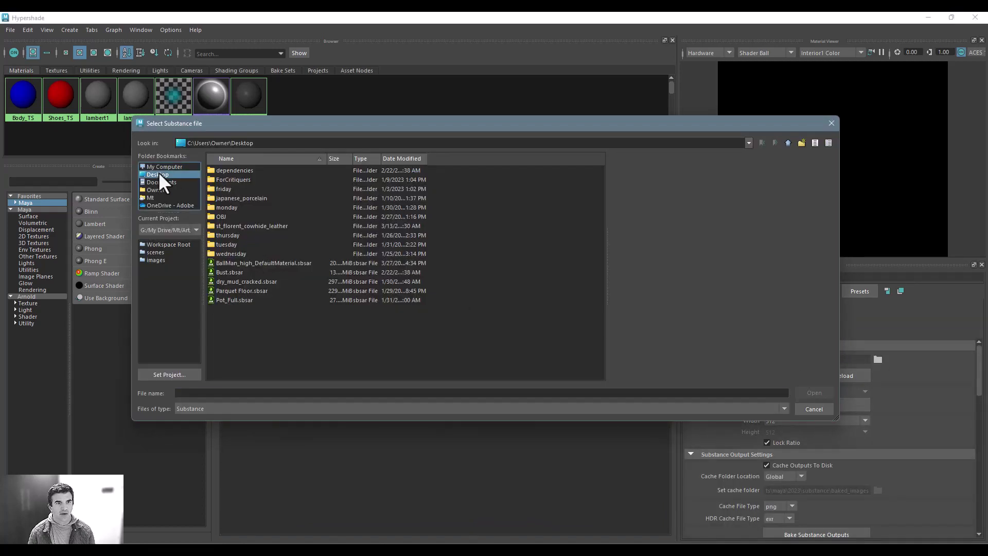
double_click(255, 263)
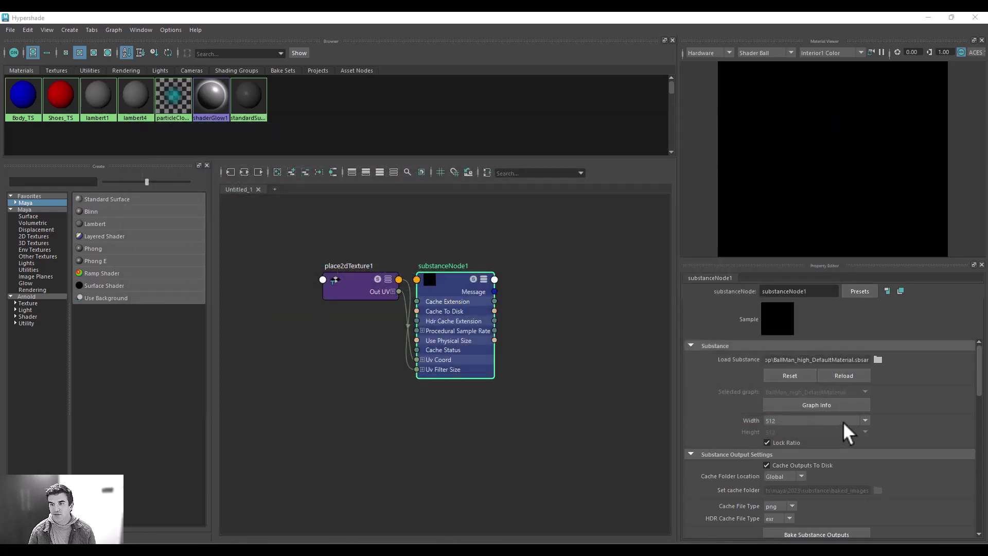
Set the substance node's output width to 4096.
left_click(828, 420)
left_click(820, 504)
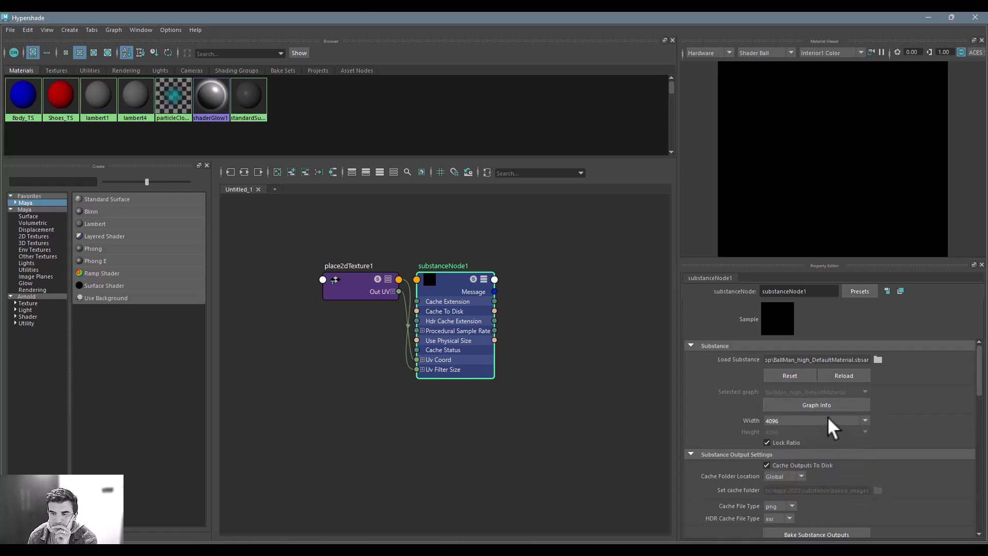
scroll(828, 419, "down", 5)
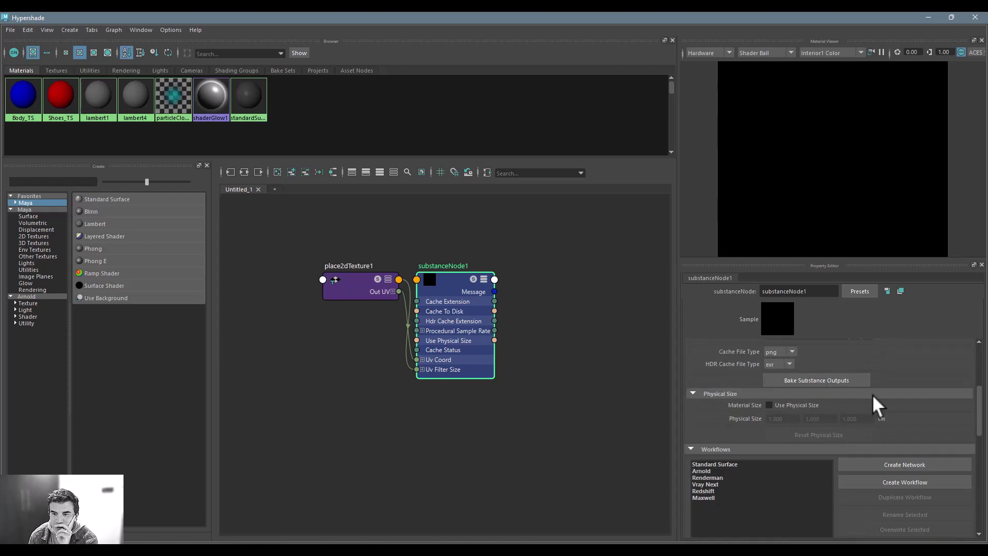
scroll(772, 455, "down", 2)
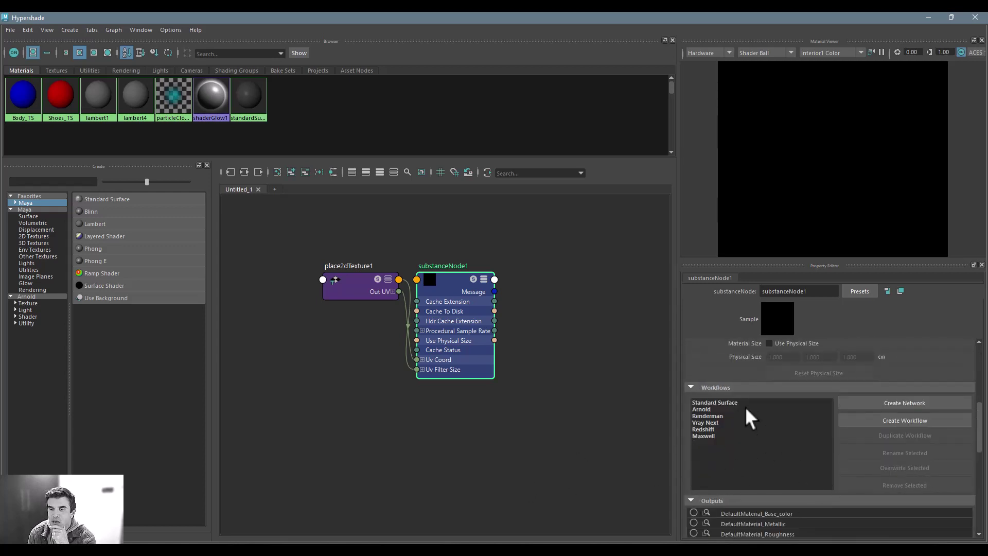
Browse the Workflows list and select the Arnold workflow.
left_click_drag(721, 400, 717, 417)
left_click(717, 423)
left_click(715, 429)
left_click(713, 436)
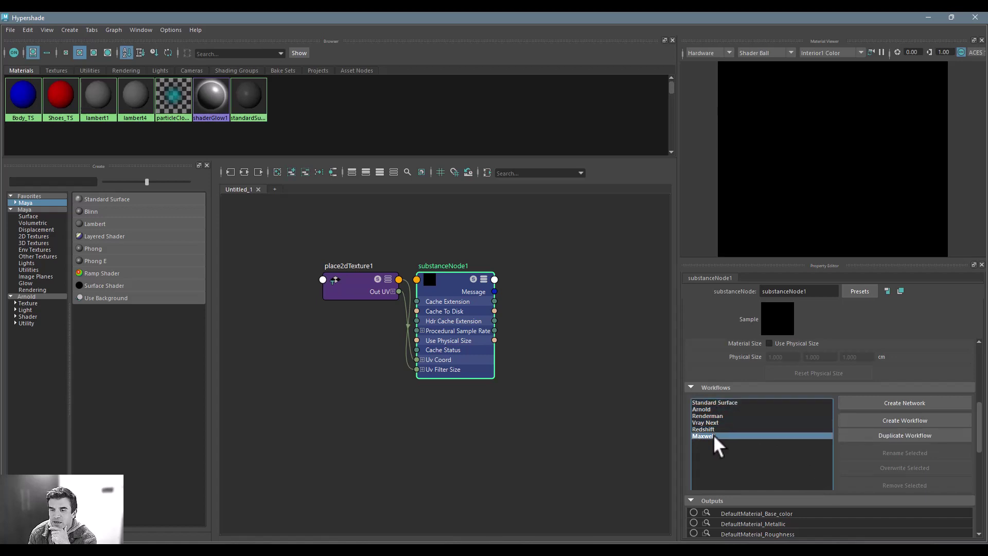
left_click(715, 401)
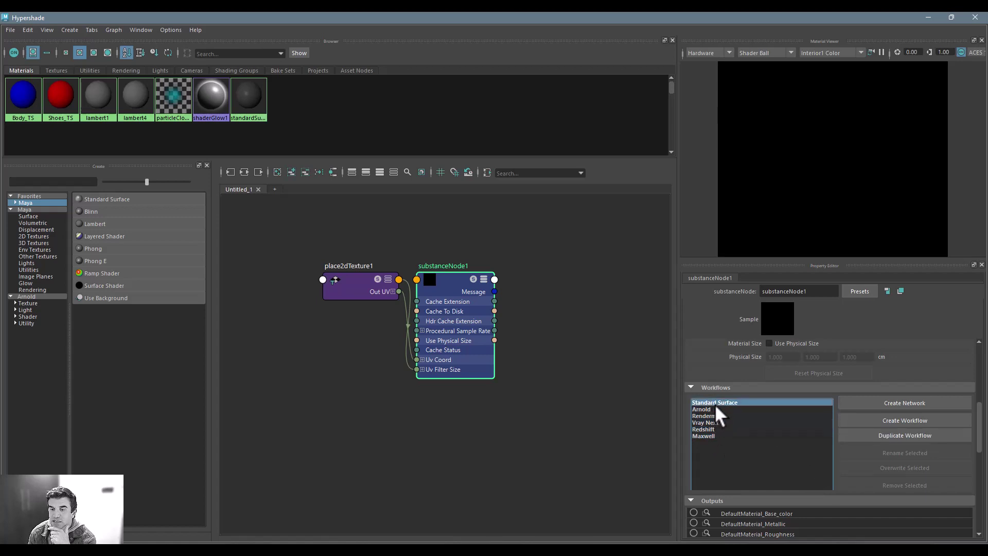
left_click(714, 407)
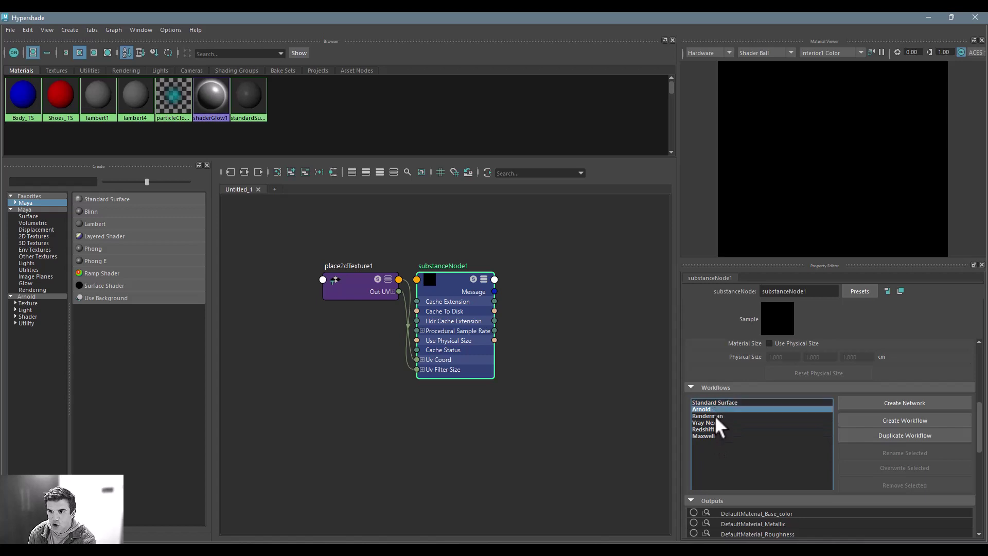
left_click(715, 415)
left_click(715, 423)
left_click(715, 429)
left_click(716, 436)
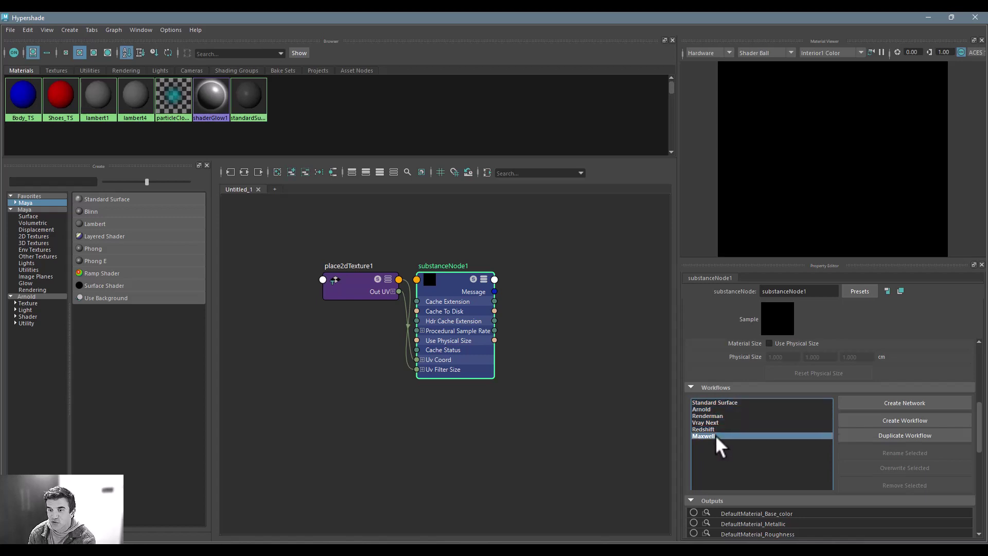
left_click(718, 409)
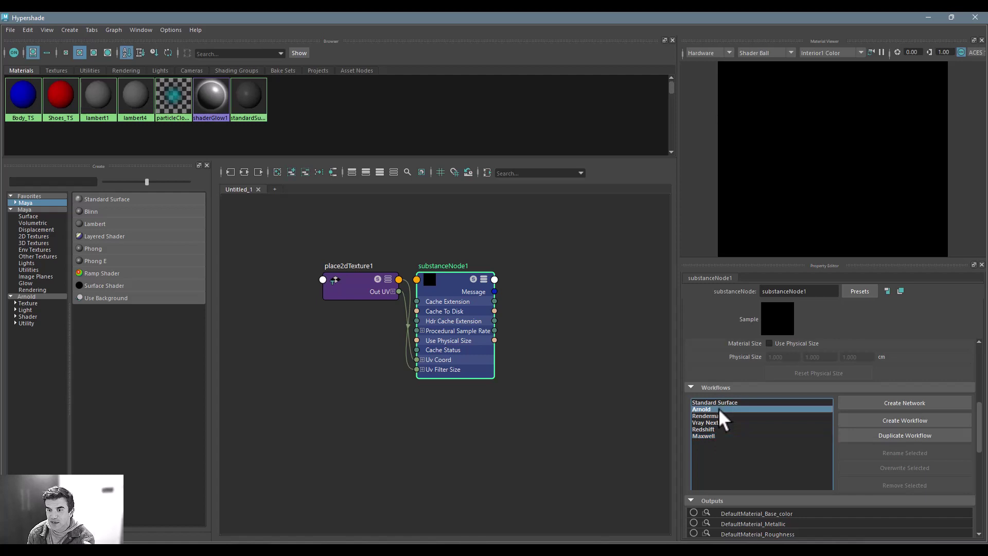
Create the Arnold network from substanceNode1 and select the new aiStandardSurface material.
left_click(928, 402)
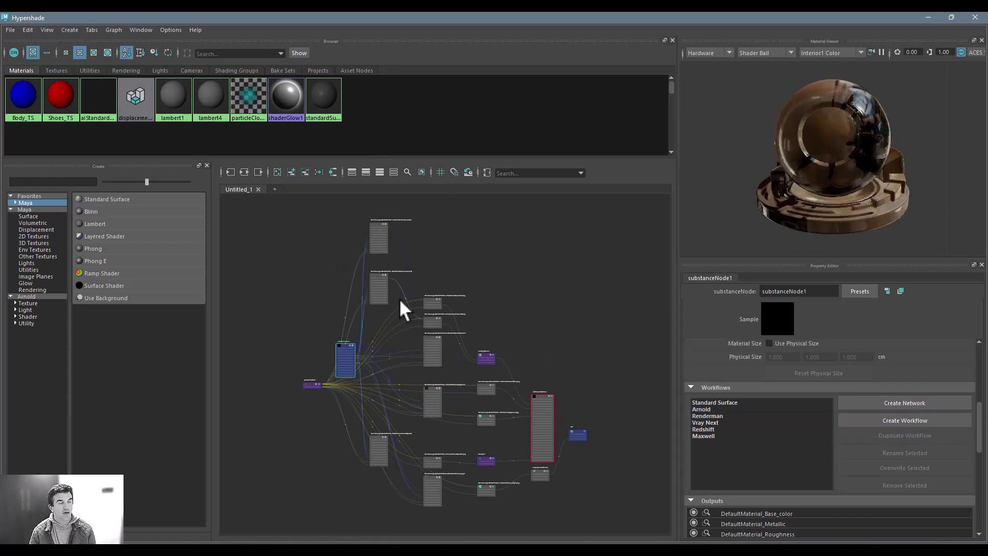
left_click(101, 97)
left_click_drag(223, 15, 842, 62)
Assign aiStandardSurface to the character's body, laces, shoes and hearts, then hide Hypershade.
left_click_drag(293, 153, 577, 453)
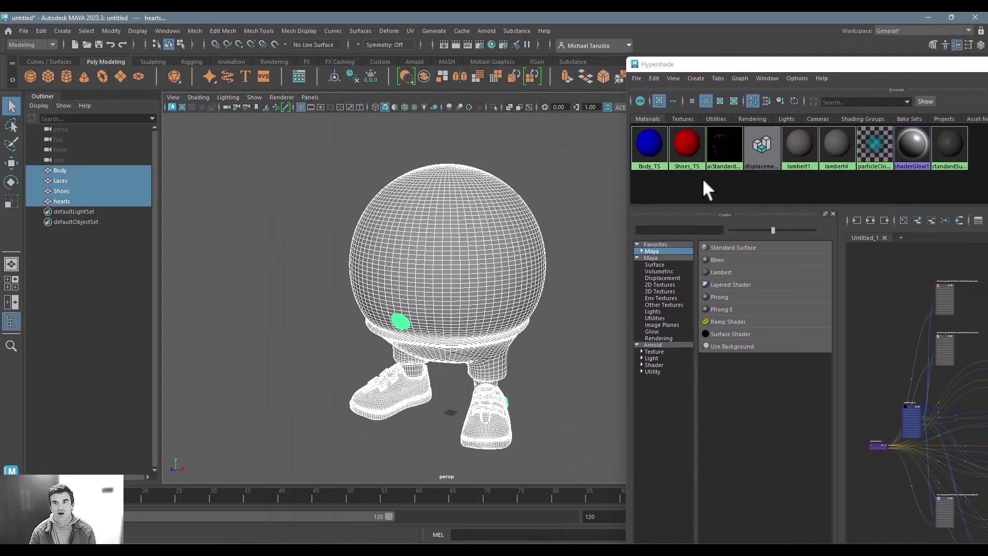
right_click_drag(718, 159, 728, 119)
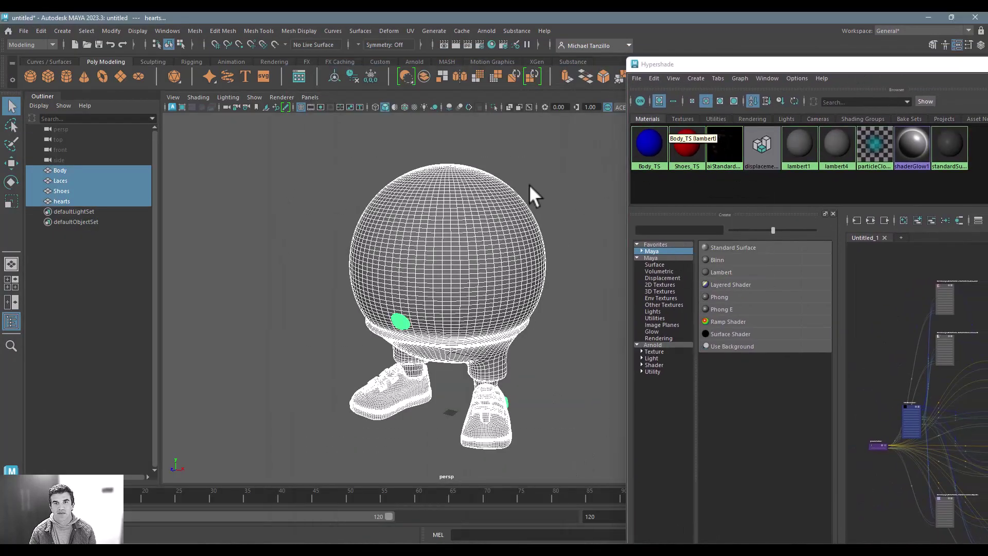
left_click(536, 195)
double_click(937, 64)
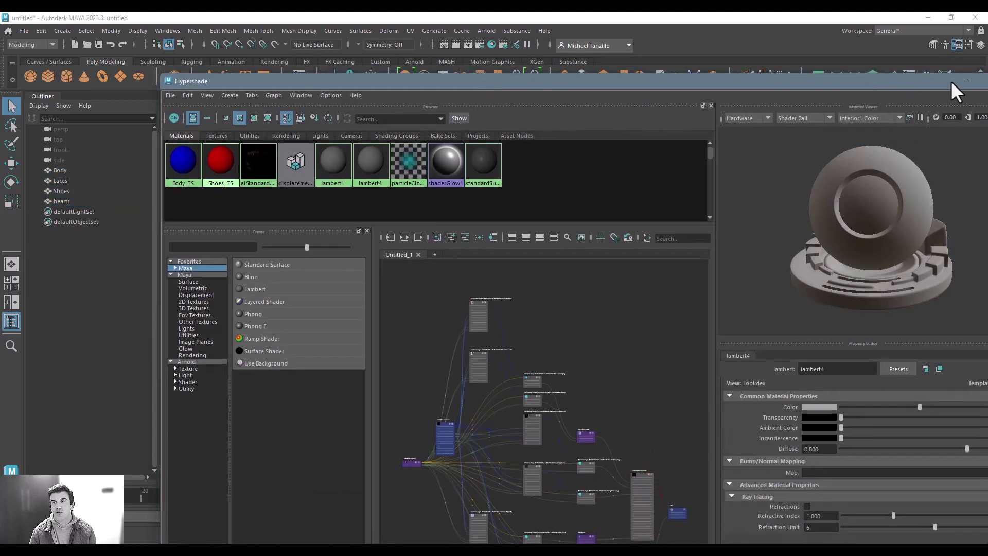
left_click(967, 80)
Add an Arnold Skydome Light to the scene.
left_click(487, 31)
mouse_move(505, 85)
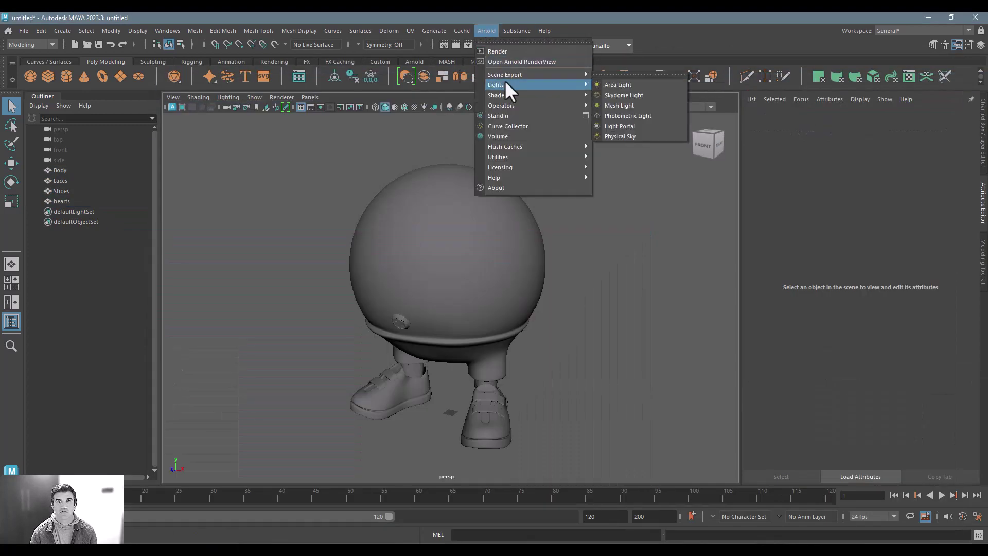
left_click(624, 95)
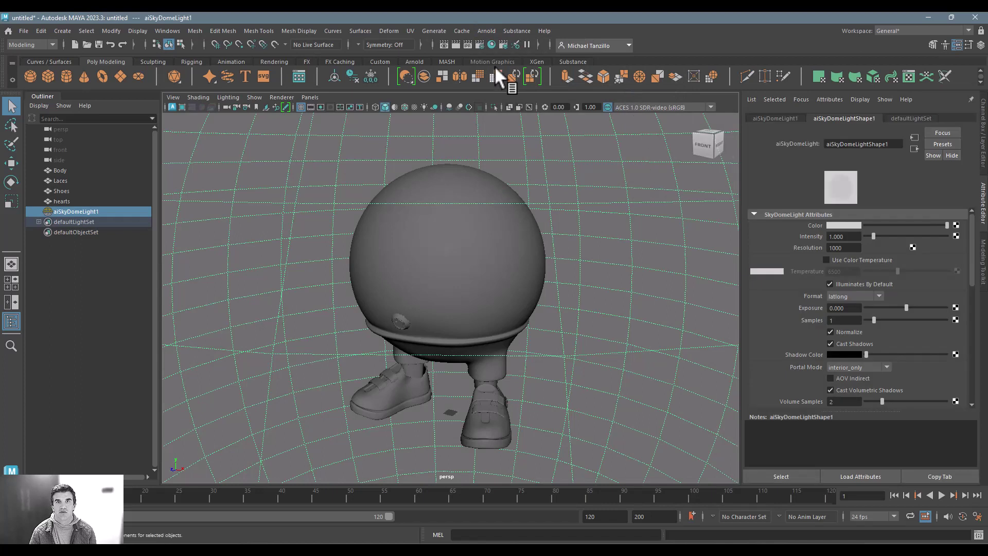
Start an Arnold test render of the textured Ballman character.
left_click(486, 31)
left_click(514, 109)
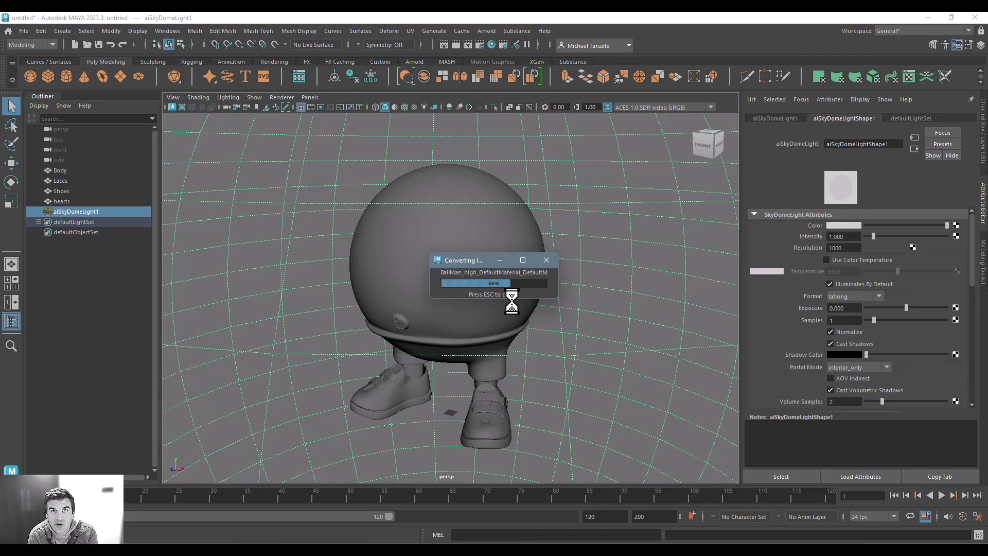
left_click_drag(578, 287, 468, 335, "alt")
mouse_move(468, 335)
middle_mouse_down("alt")
mouse_move(489, 298)
mouse_move(479, 293)
mouse_move(506, 328)
mouse_move(468, 335)
middle_mouse_up("alt")
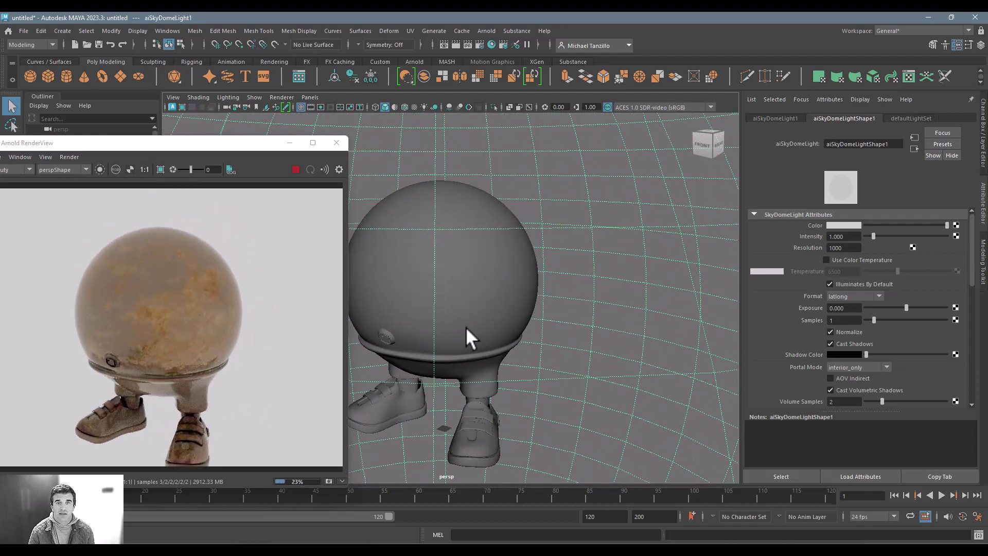